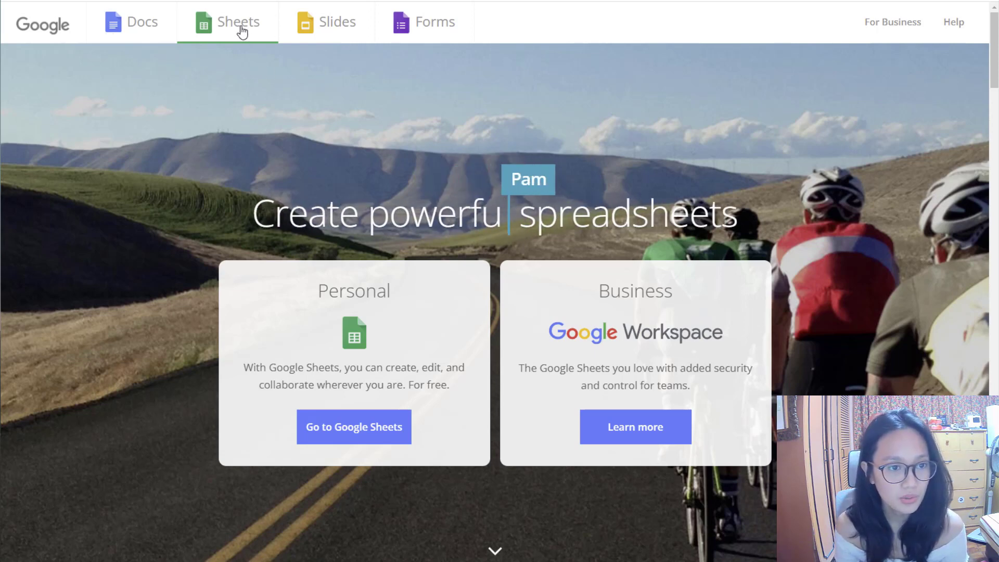
Create a blank spreadsheet in the personal version of Google Sheets and enter the header DATE in cell A1
left_click(358, 442)
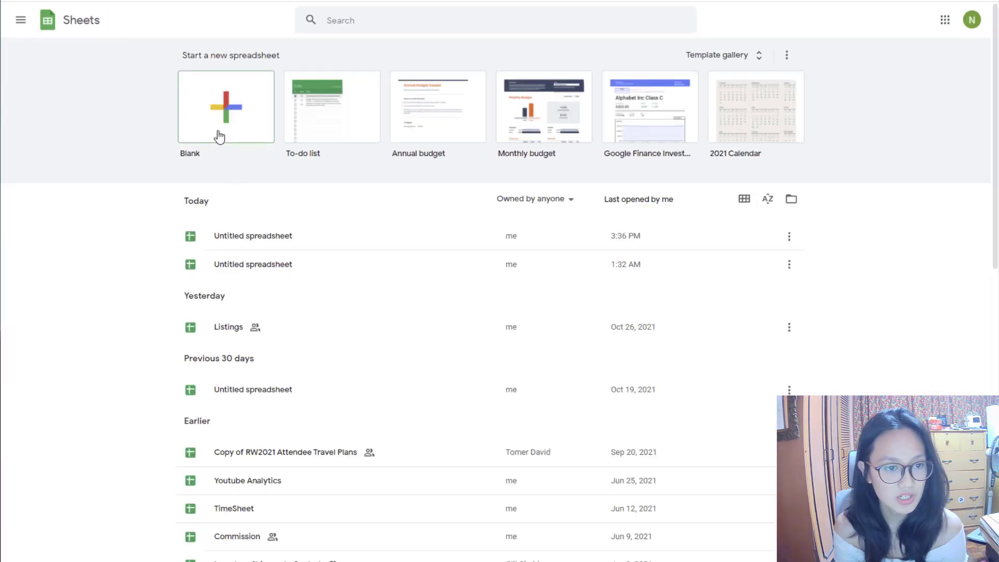
left_click(224, 125)
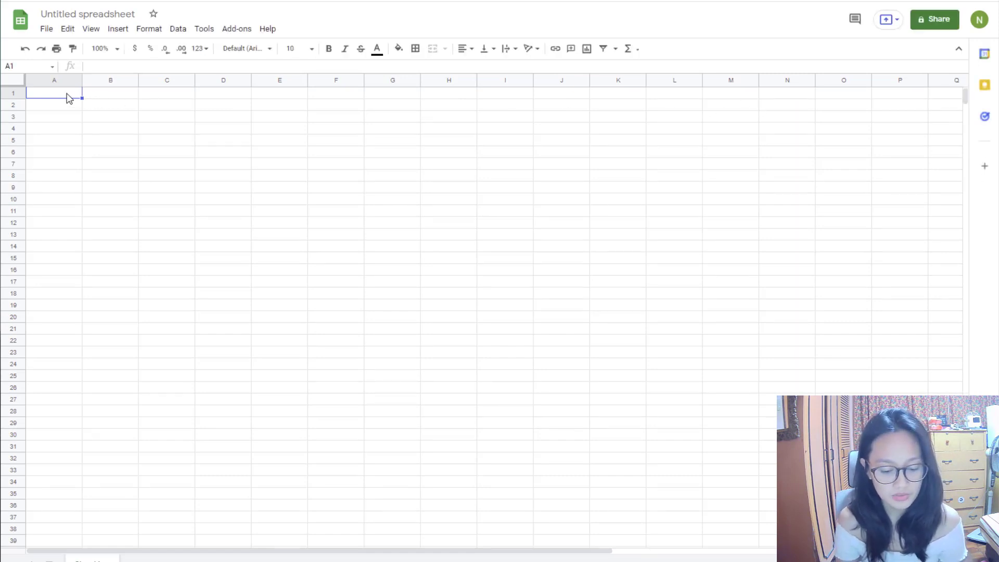
type("DATE")
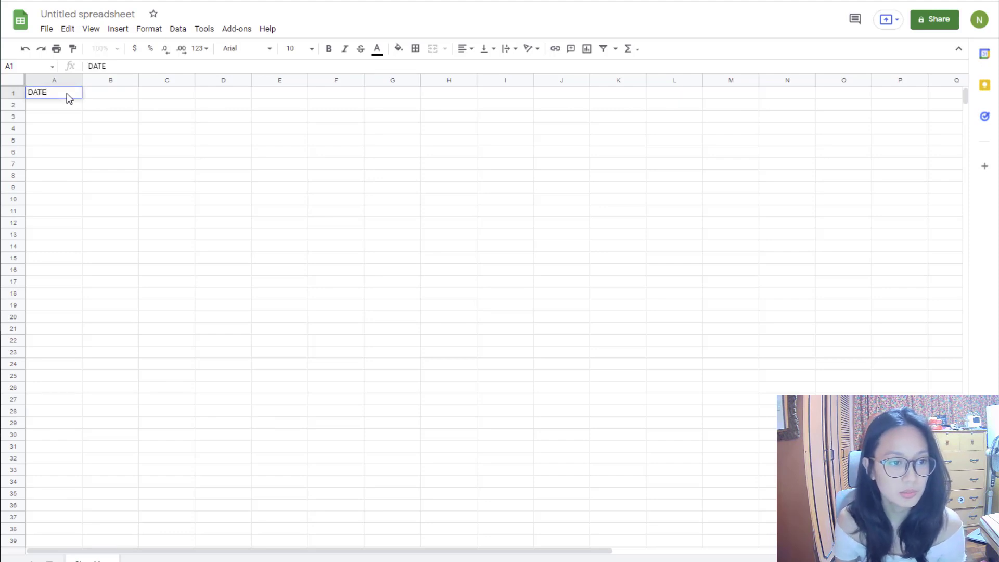
left_click(80, 140)
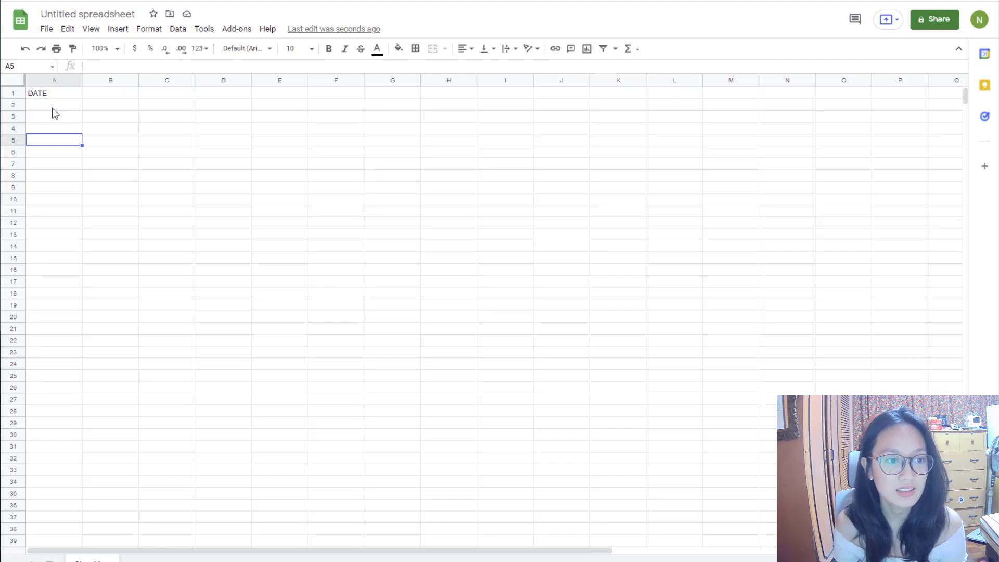
Enter the column header SHIPMENT ID in cell B1, beside the DATE header
left_click(106, 99)
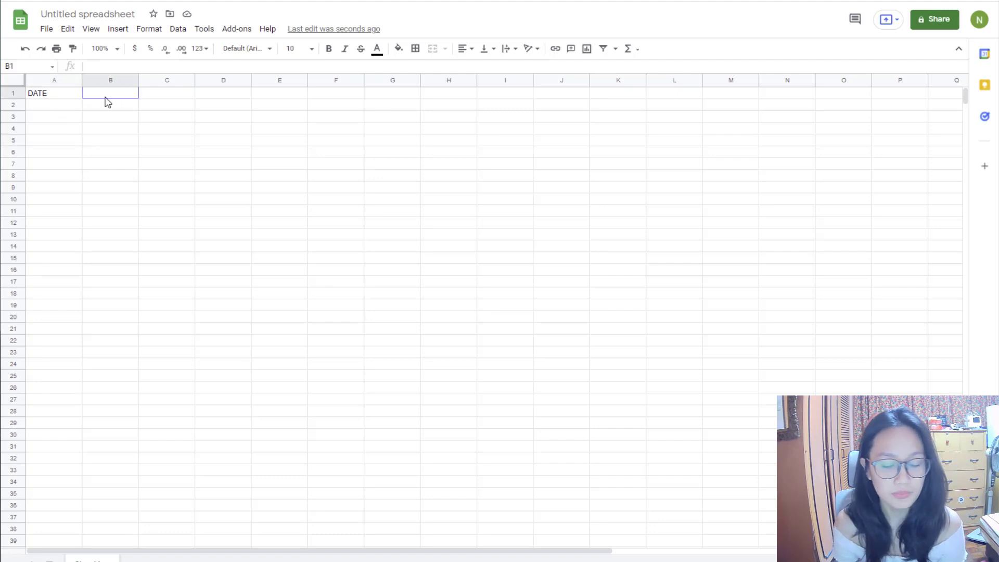
type("SHIPME")
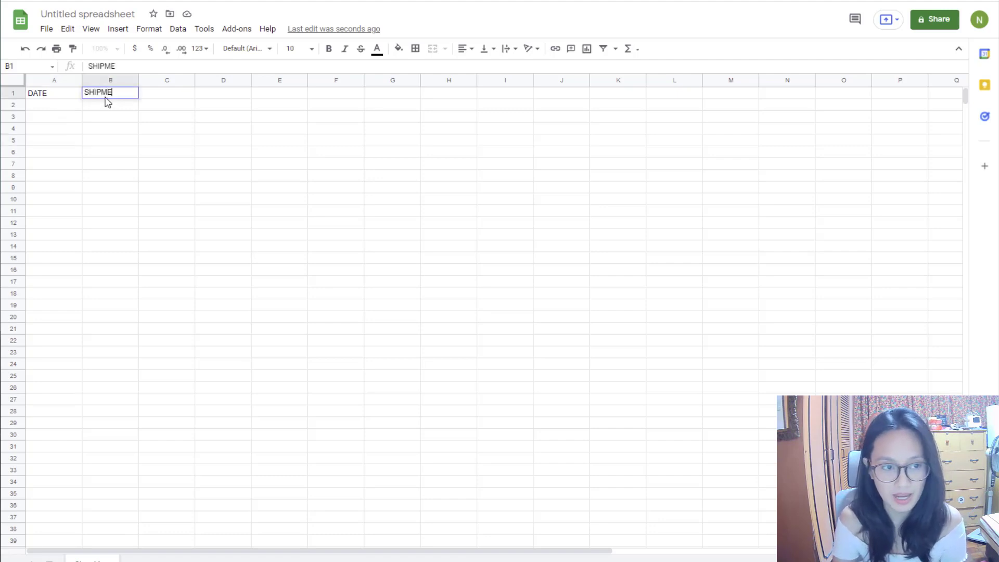
type("NT IF")
key("BackSpace")
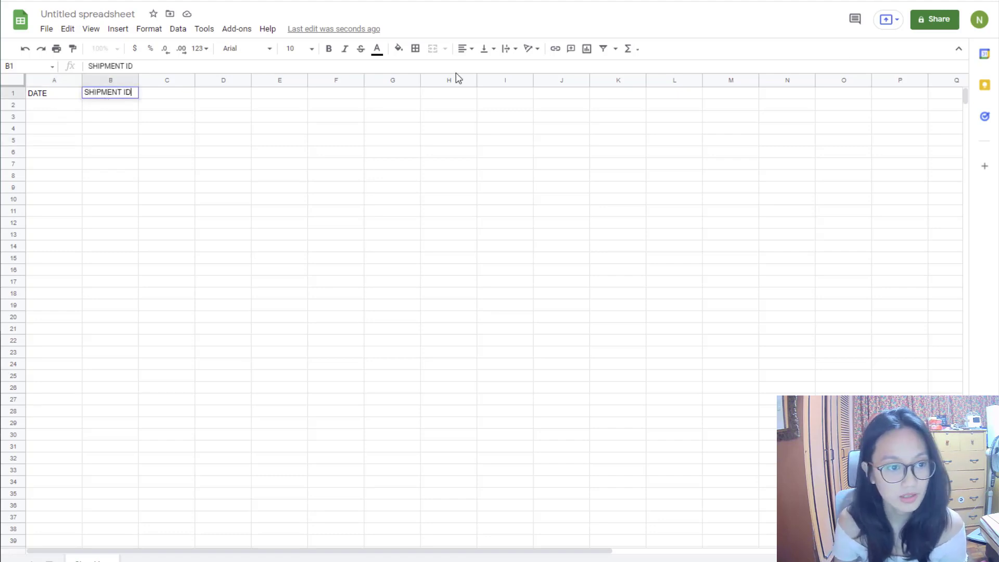
type("D")
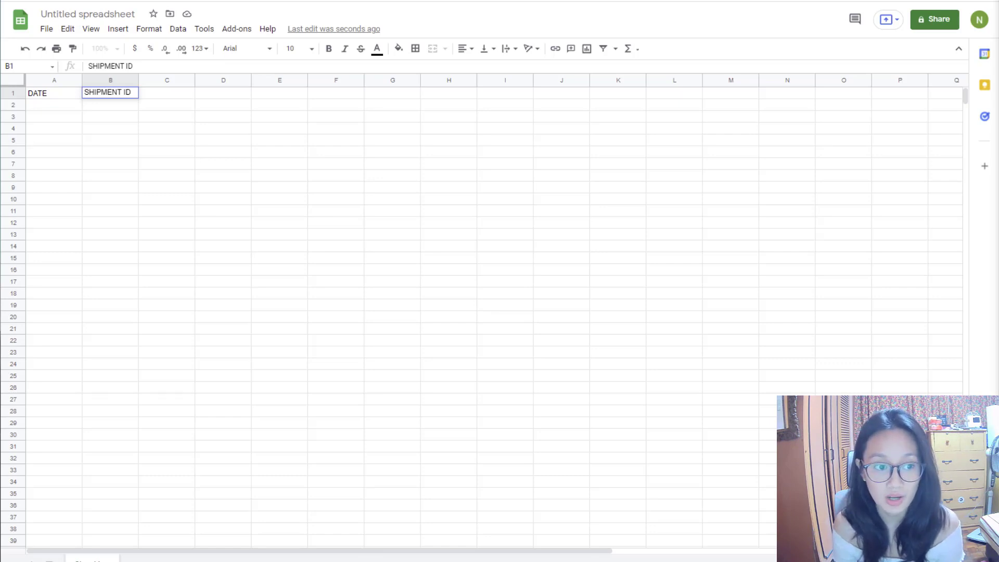
left_click(176, 103)
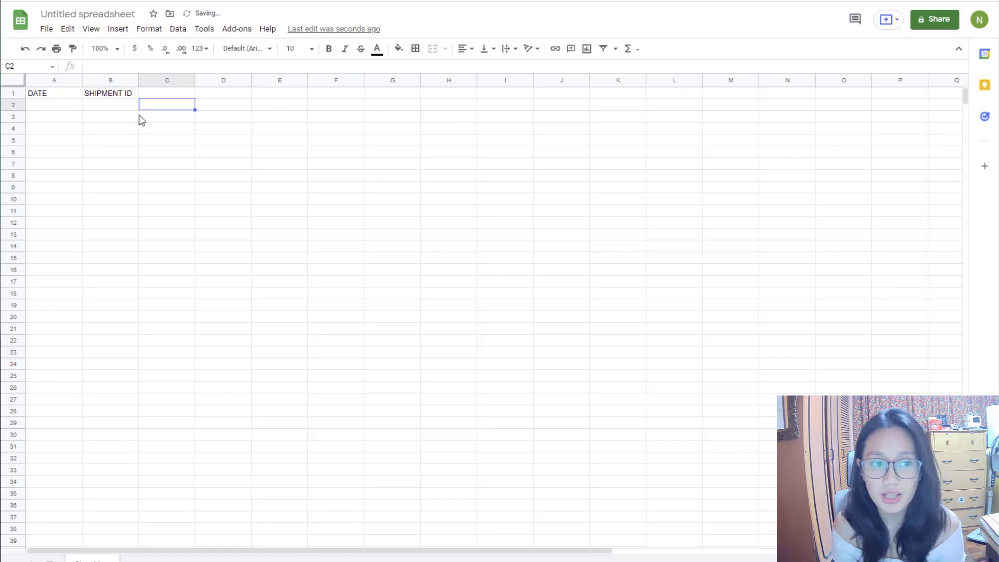
left_click(117, 108)
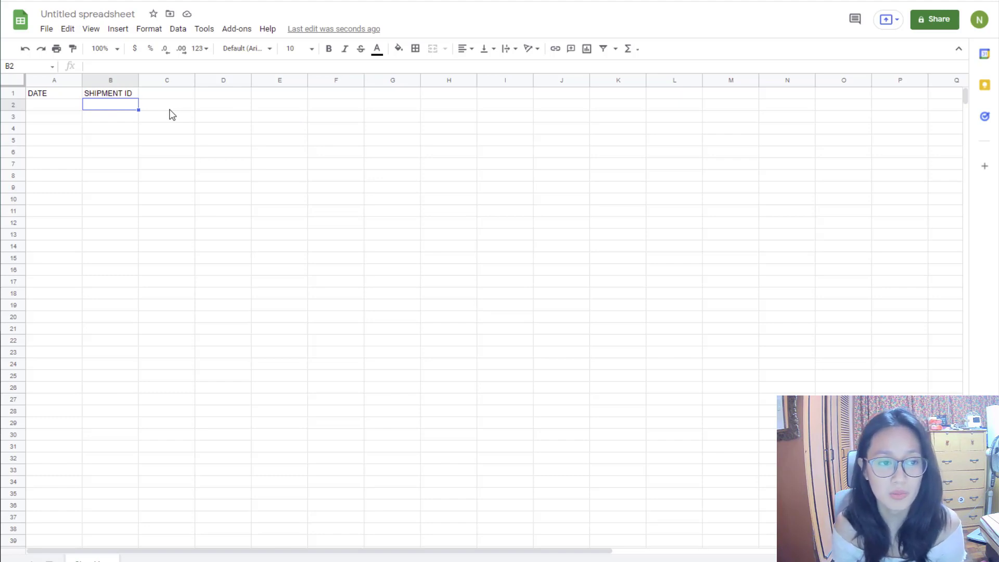
Enter the column header ASIN in cell C1
left_click(162, 95)
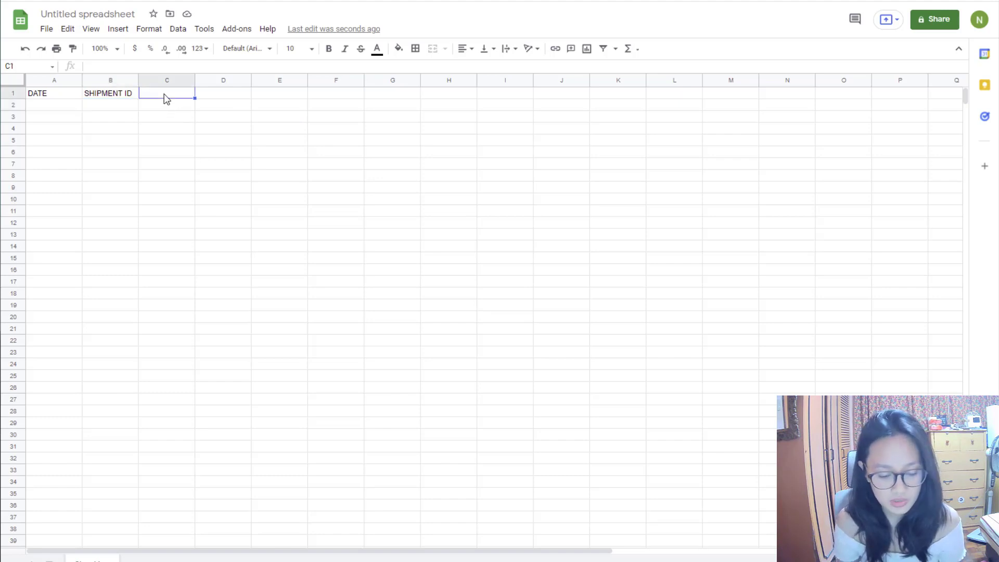
type("ASIN")
left_click(149, 121)
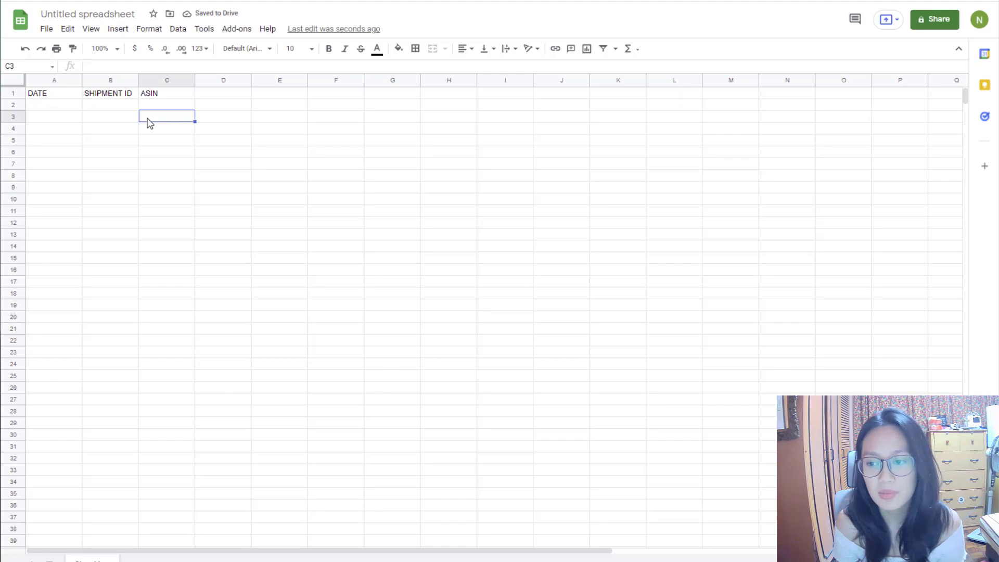
left_click(173, 107)
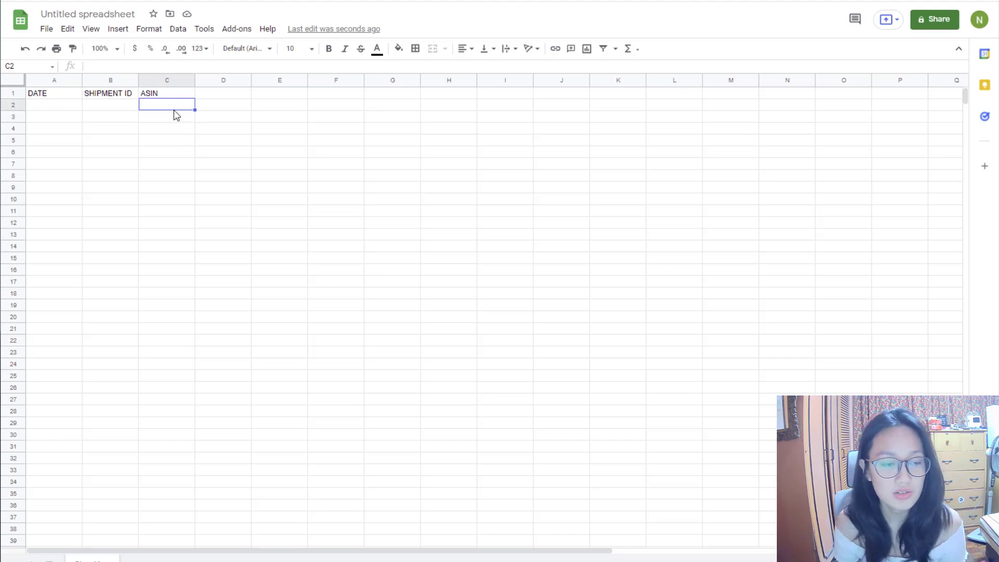
Enter the header SHIPPING PLAN NAME in cell D1 and widen column D to fit the text
left_click(228, 95)
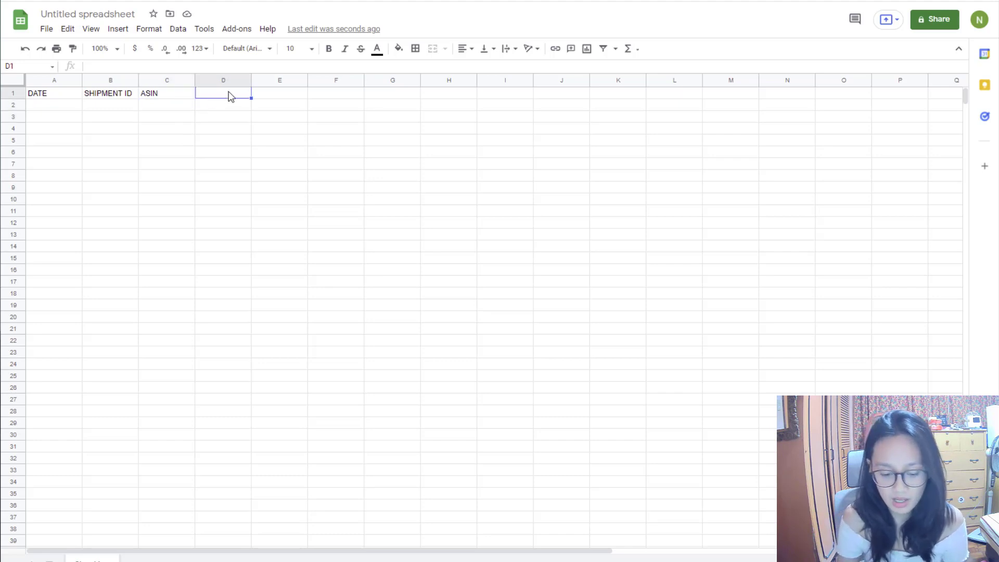
type("SHIPPING")
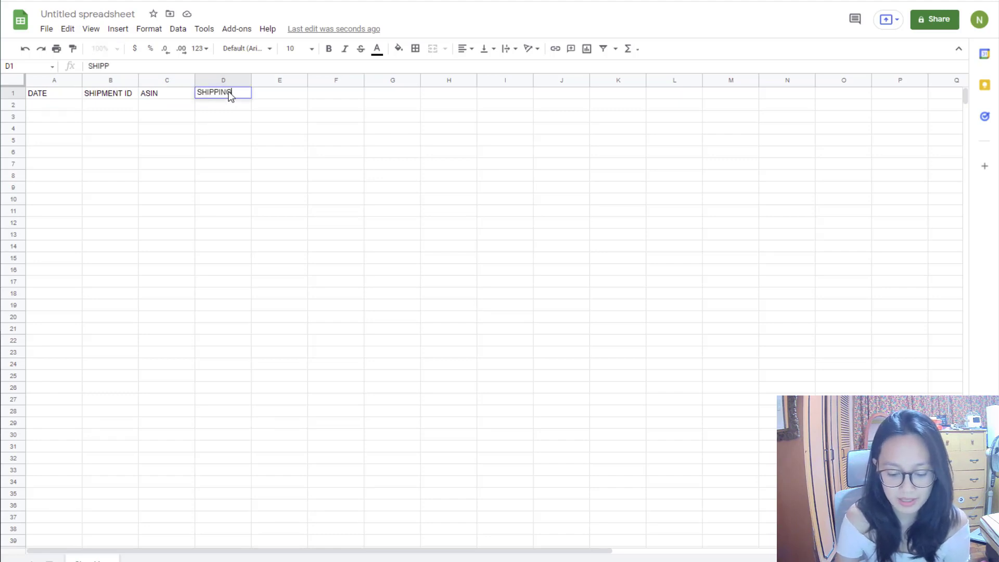
type(" PLAN NAME")
left_click(279, 173)
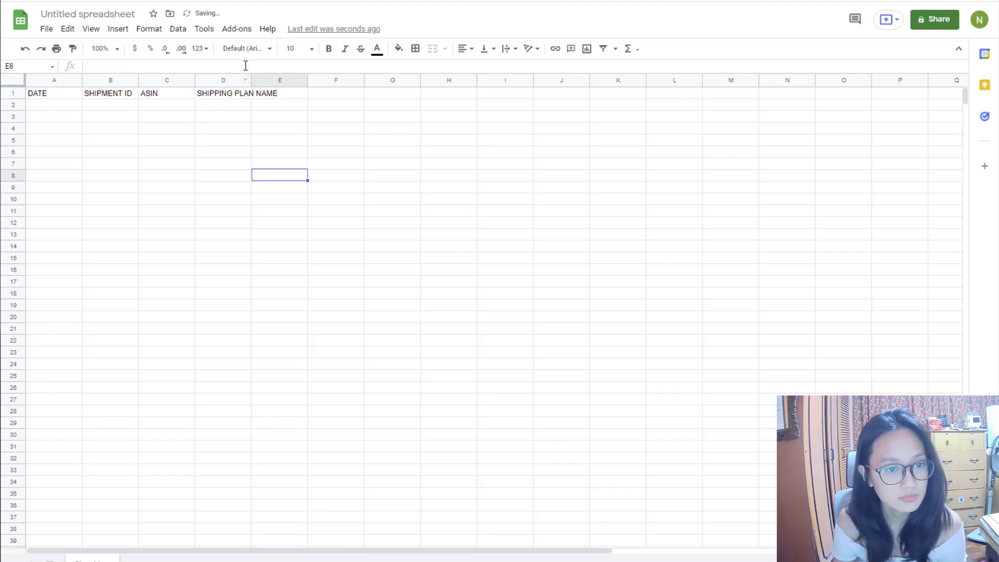
left_click_drag(251, 82, 302, 83)
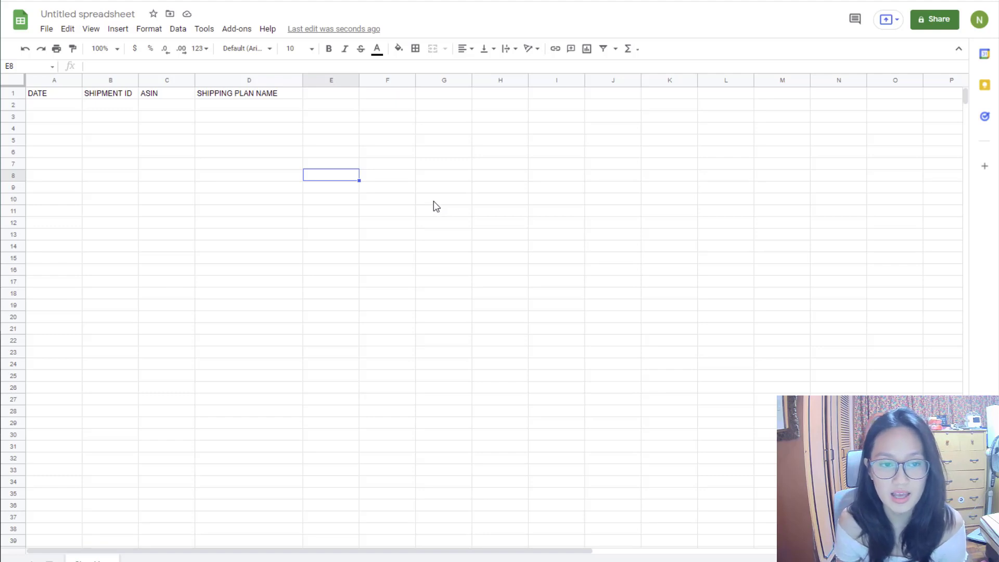
Enter the column header WHO SHIPPED? in cell E1
left_click(322, 97)
type("WHO SHIPPED?")
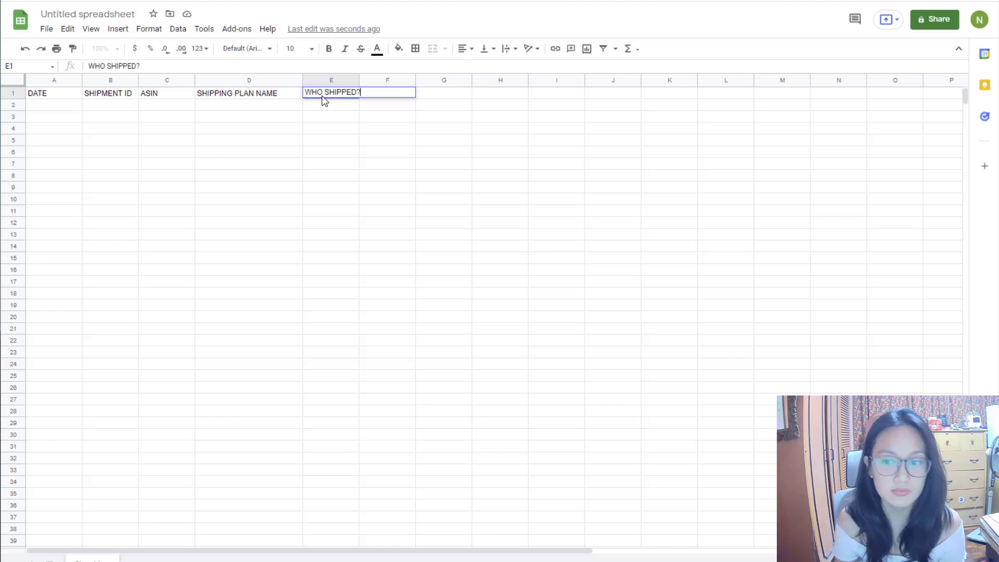
left_click(334, 142)
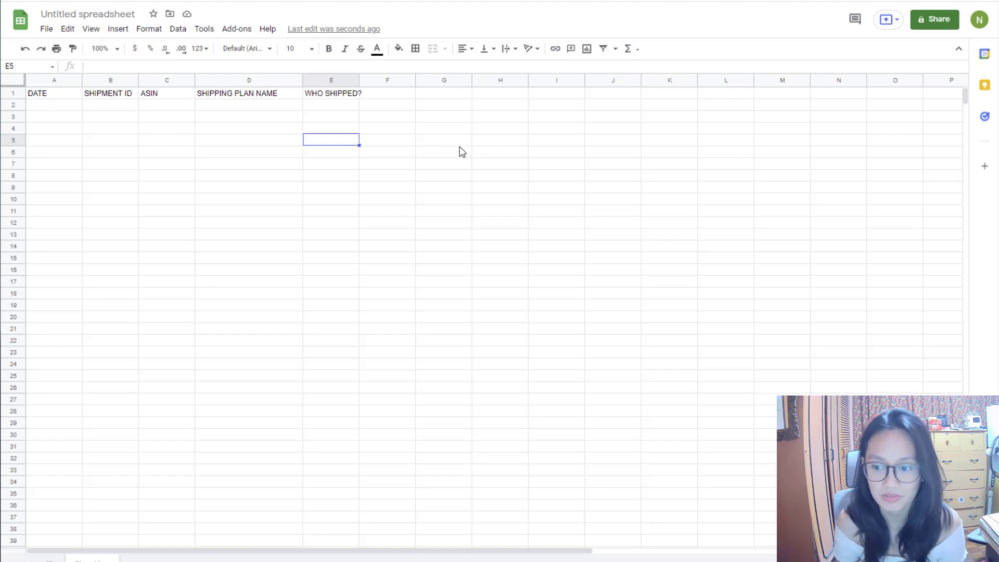
Enter the header TRACKING NUMBER in cell F1 and widen columns E and F to fit their header text
left_click(388, 95)
left_click_drag(359, 80, 373, 79)
type("TRACKING NUMBER")
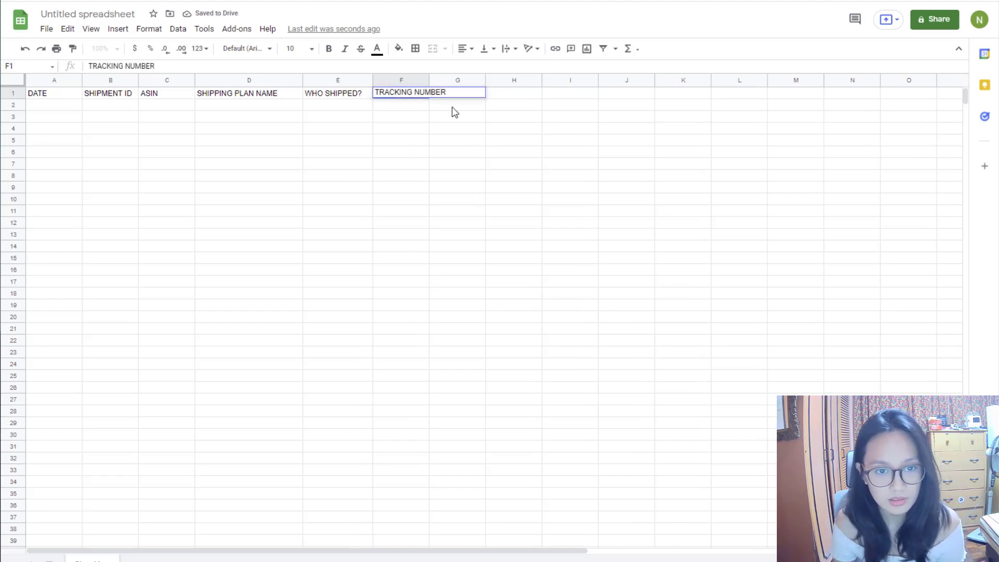
left_click(454, 151)
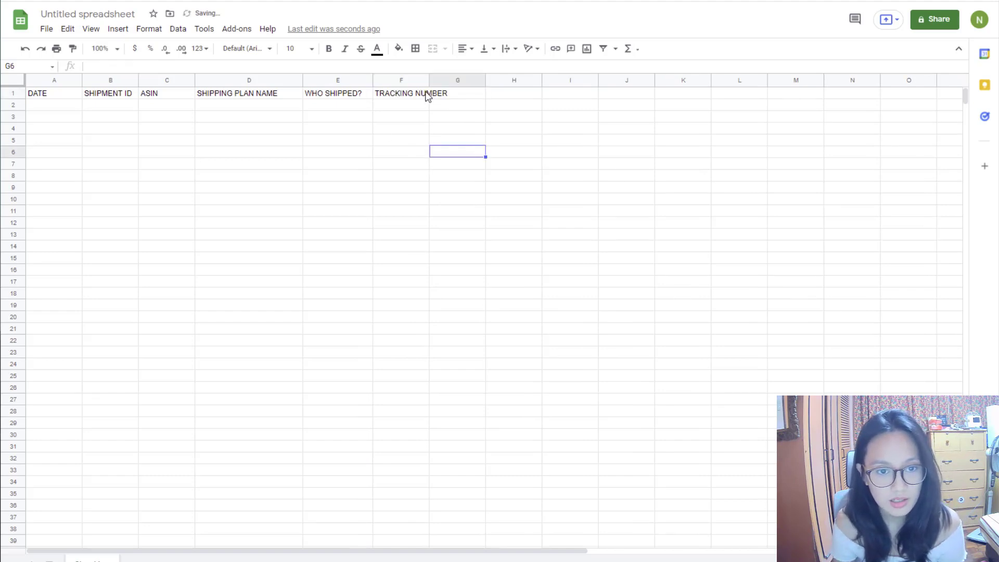
left_click_drag(429, 80, 460, 80)
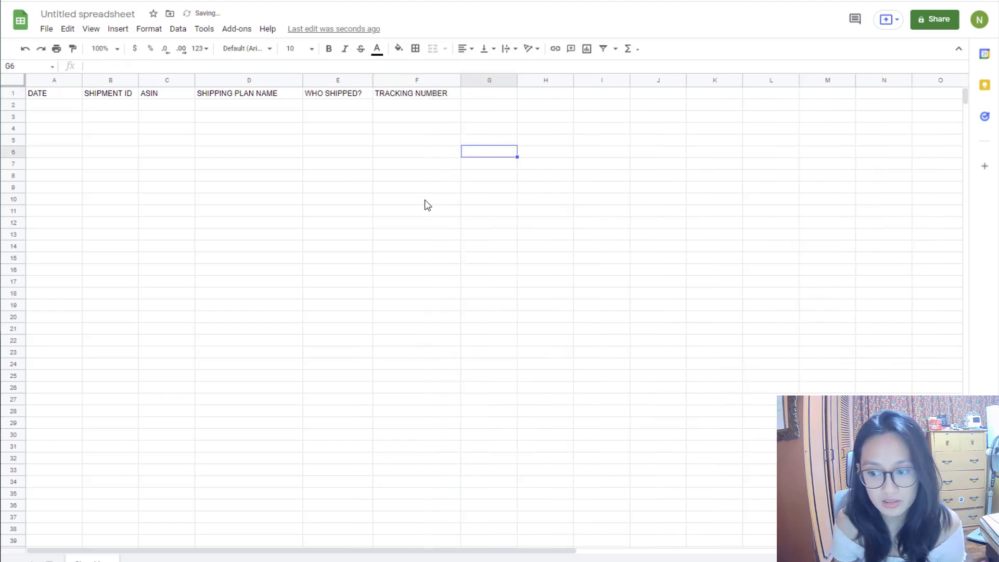
left_click(424, 201)
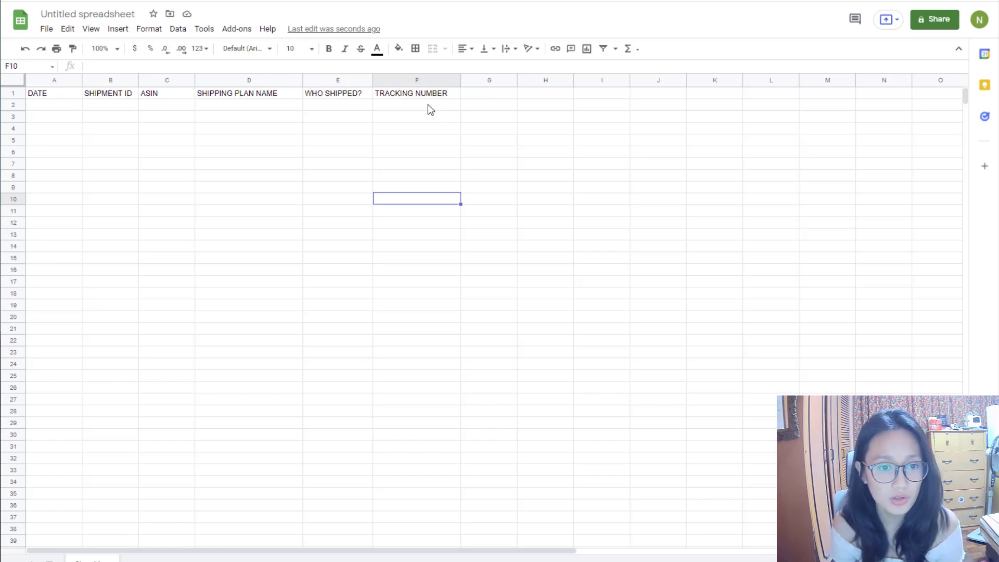
left_click(427, 104)
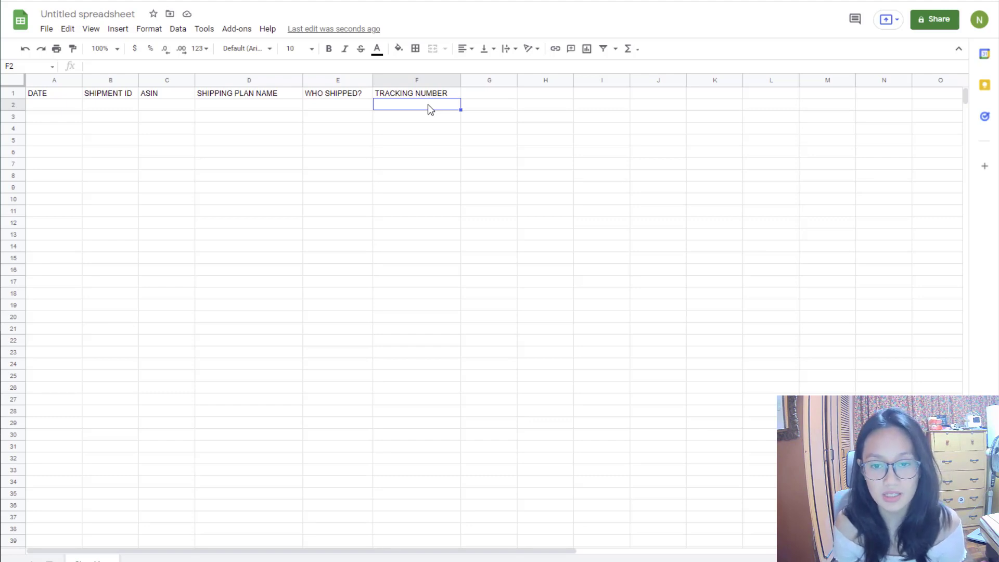
Enter the column header STATUS in cell G1
left_click(484, 98)
type("S")
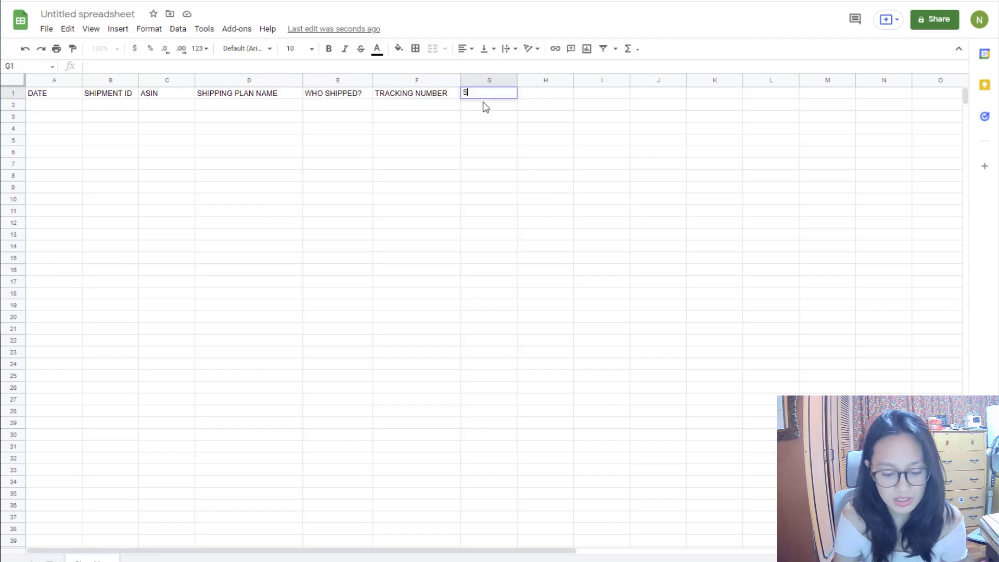
type("TATUS")
left_click(602, 116)
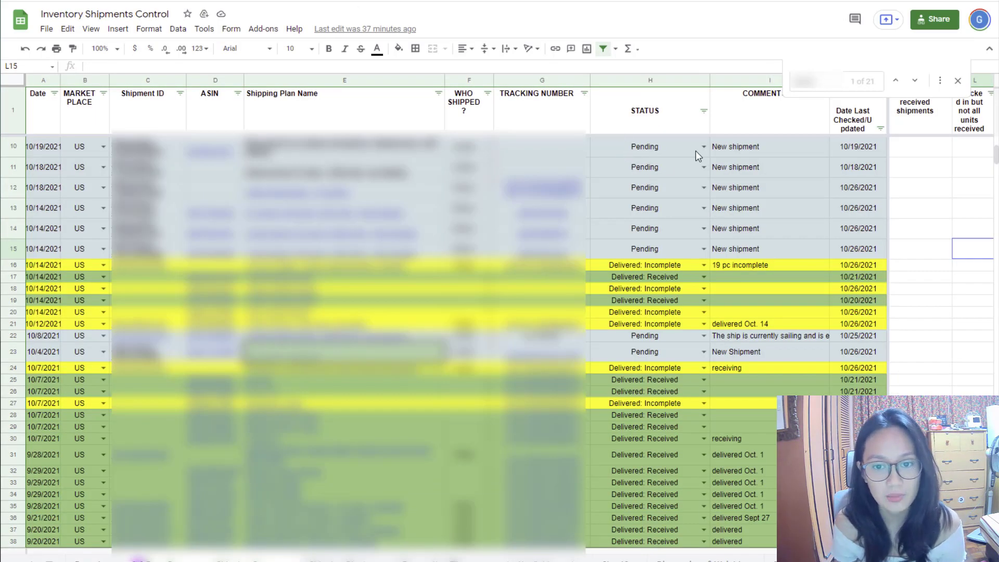
In the Inventory Shipments Control sheet, switch row 10's status through Delivered: Received, Delivered: Incomplete, Delivered: Not Checked-in and In Transit, then back to Pending
left_click(704, 146)
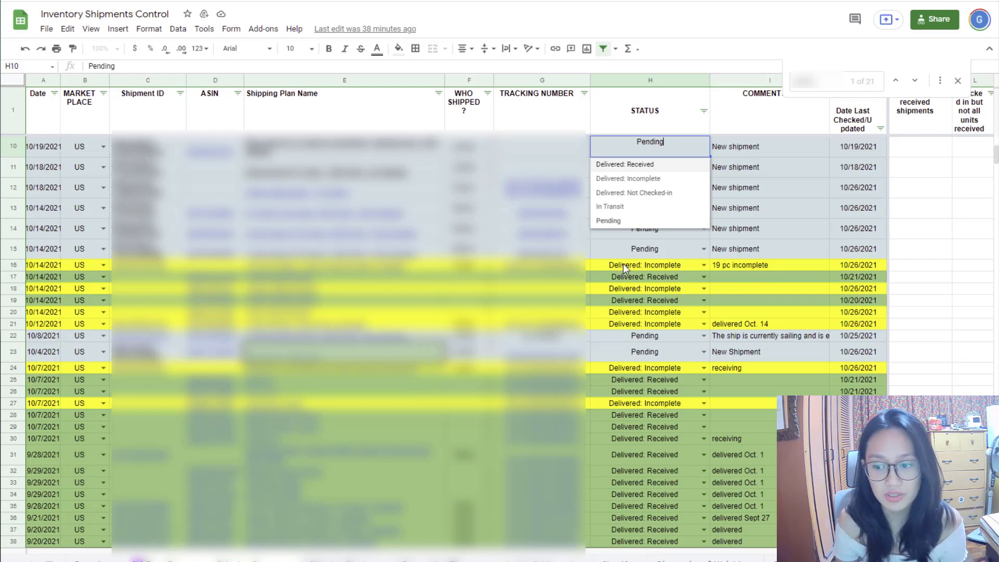
left_click(648, 166)
left_click(704, 146)
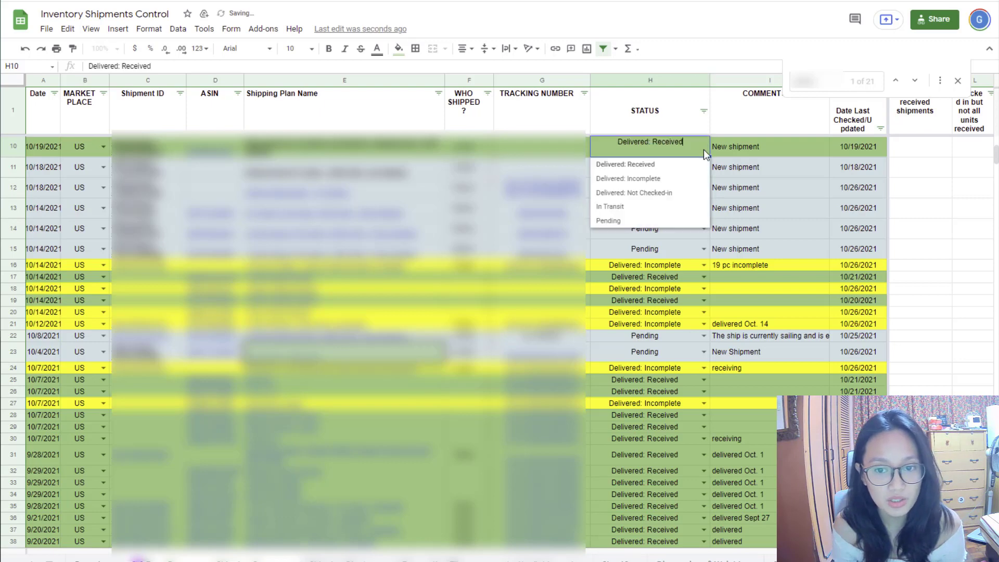
left_click(650, 179)
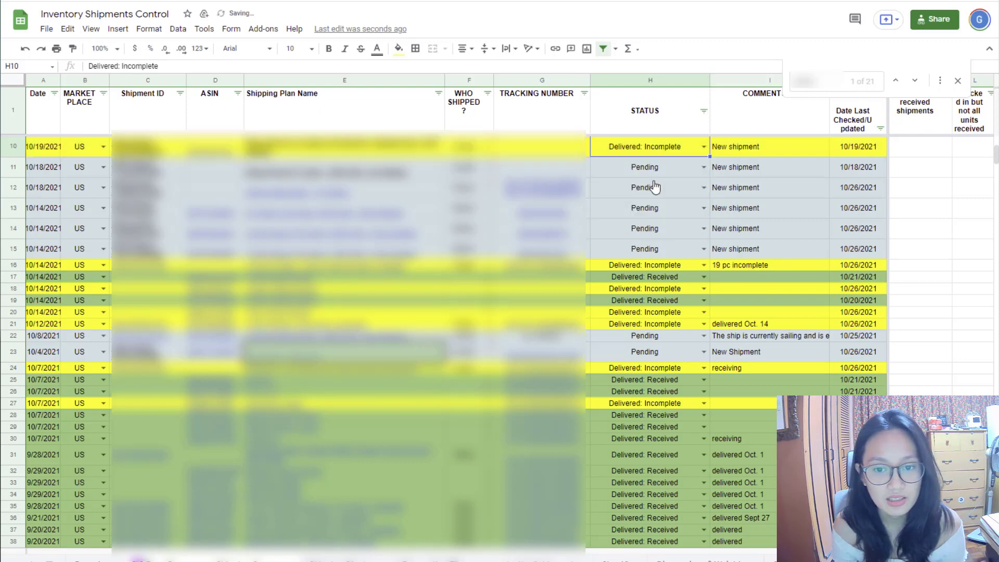
left_click(704, 147)
left_click(683, 179)
left_click(705, 150)
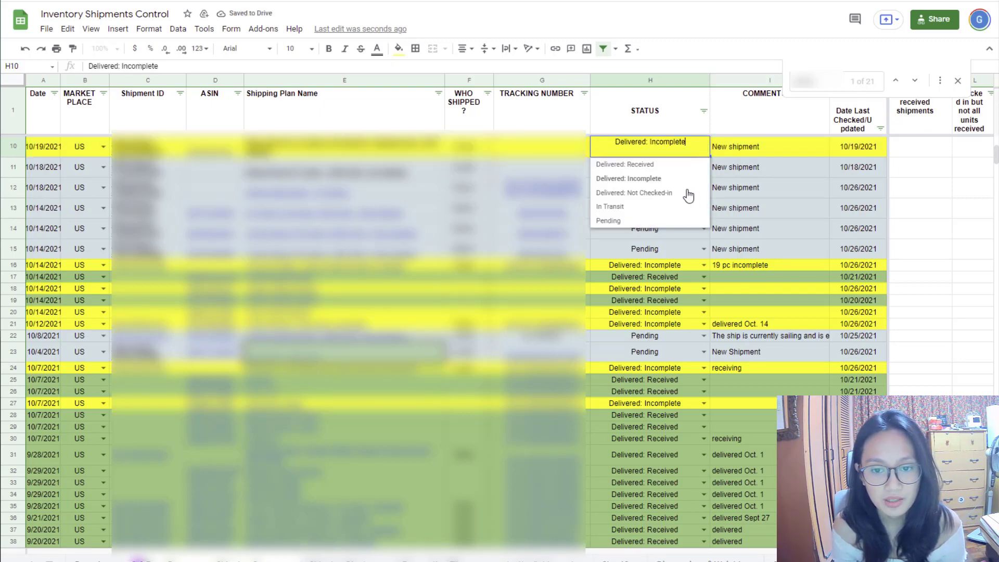
left_click(688, 193)
left_click(706, 149)
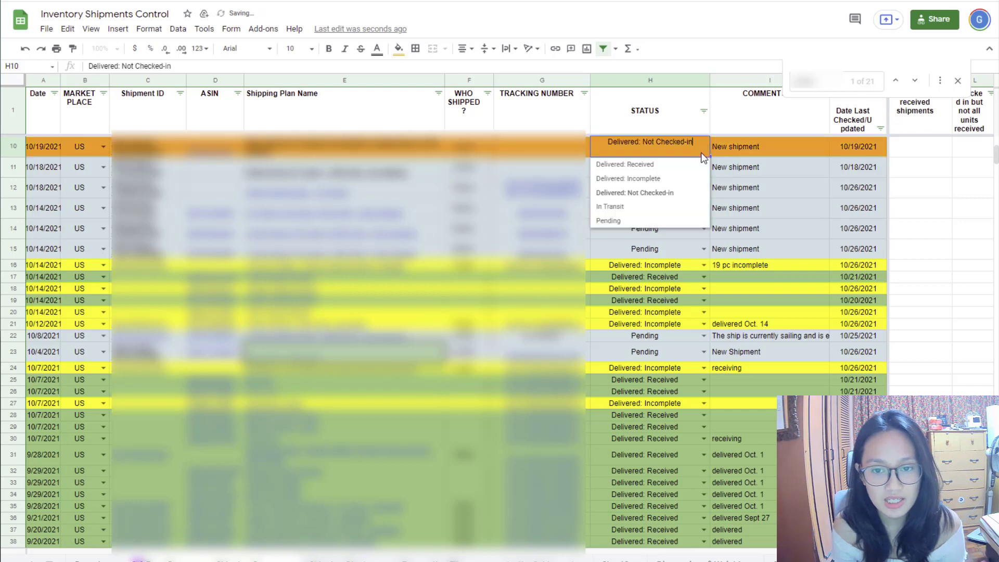
left_click(670, 207)
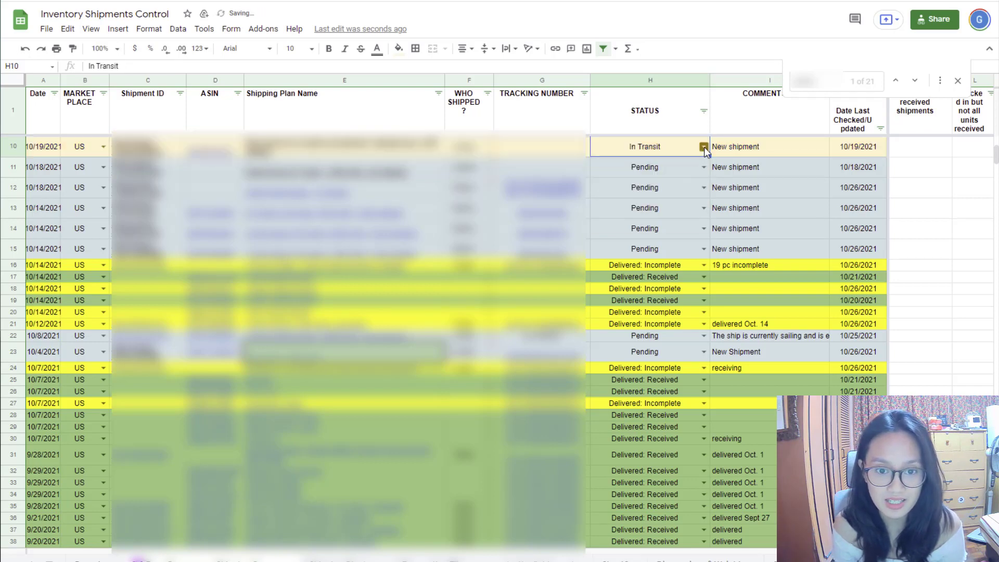
left_click(703, 147)
left_click(641, 222)
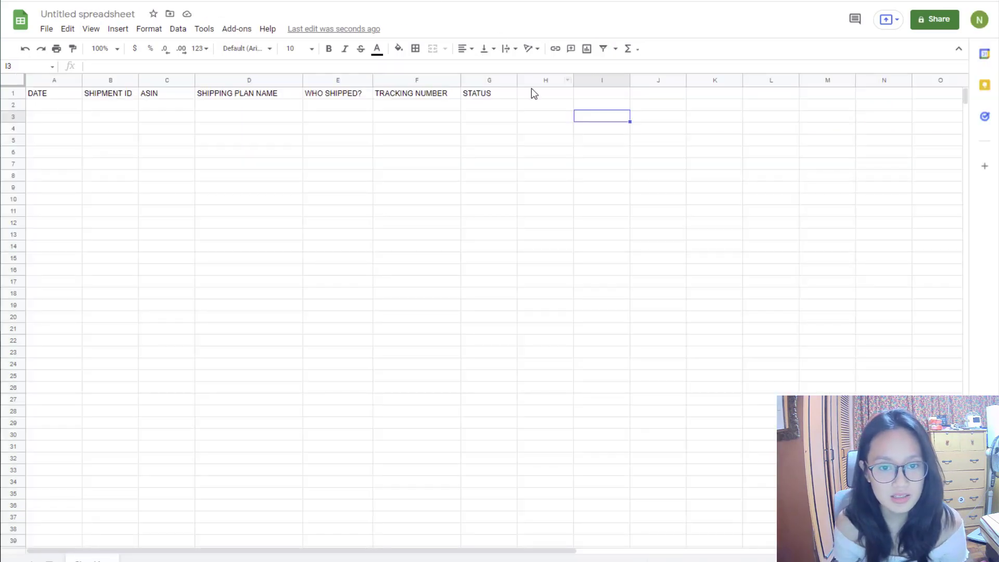
In the untitled spreadsheet, enter the header COMMENTS in cell H1 and widen column H
left_click(539, 96)
type("COMMENTS")
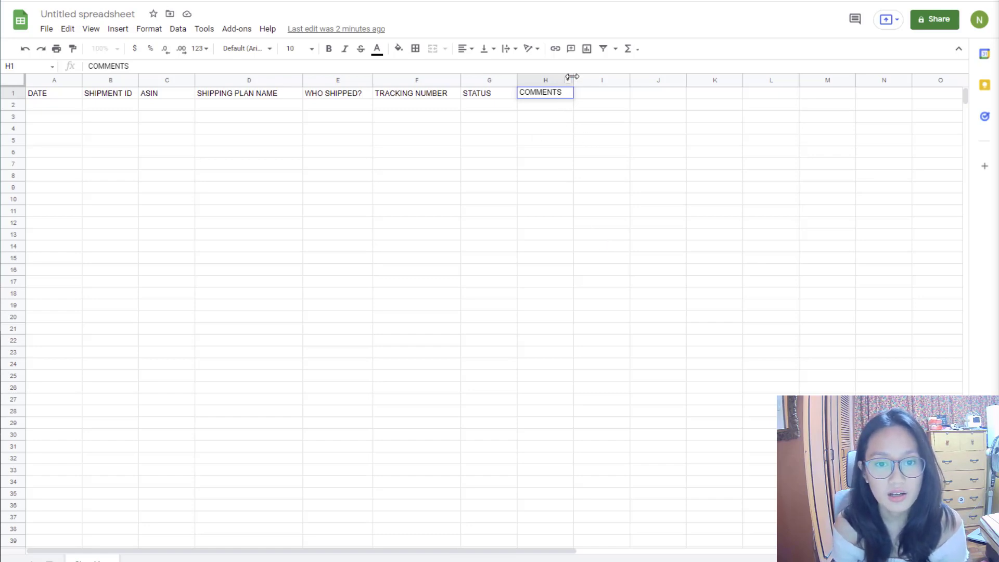
left_click_drag(574, 80, 623, 88)
left_click(595, 107)
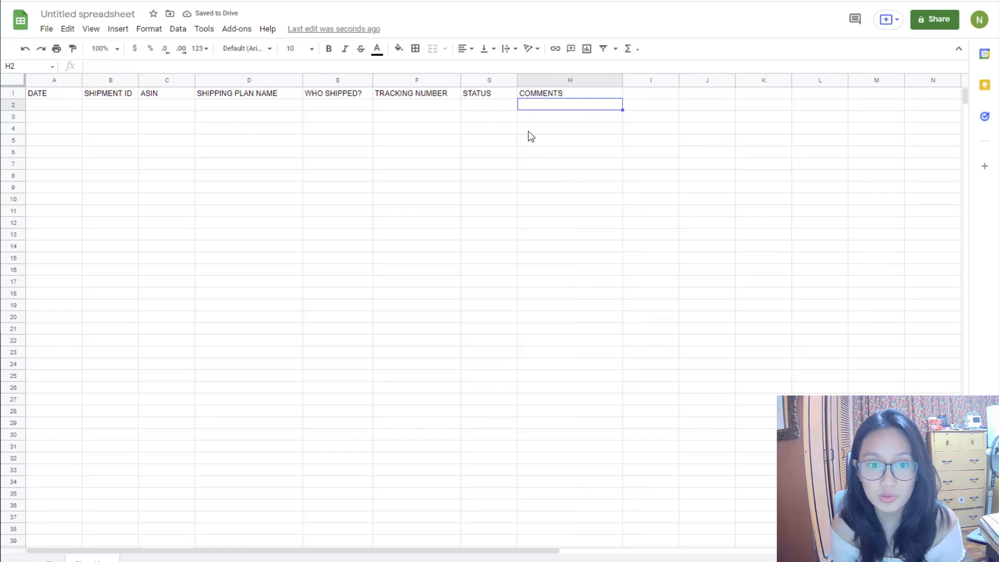
Enter the header DATE LAST CHECKED/UPDATED in cell I1 and widen column I to fit it
left_click(641, 93)
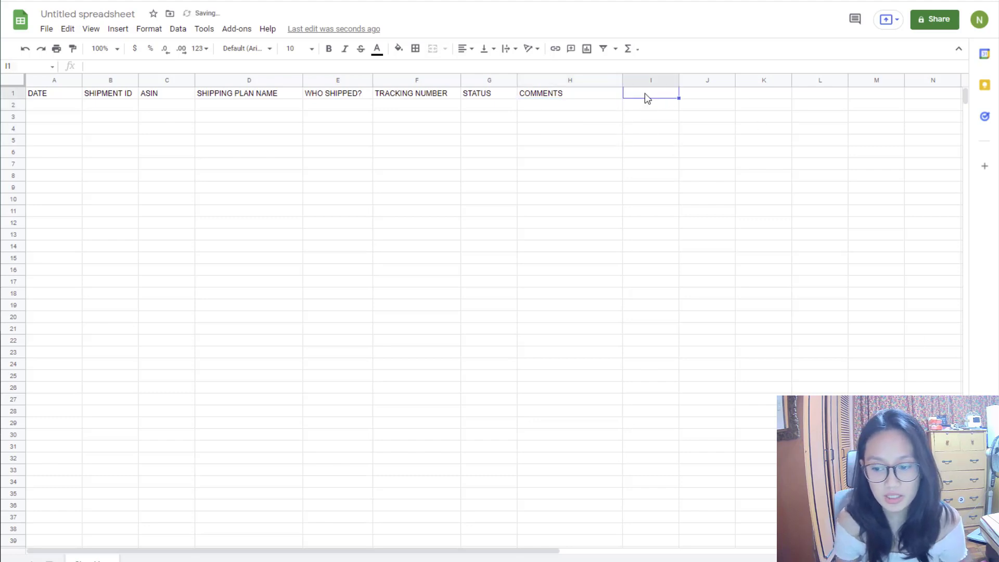
type("DATE LAST CH")
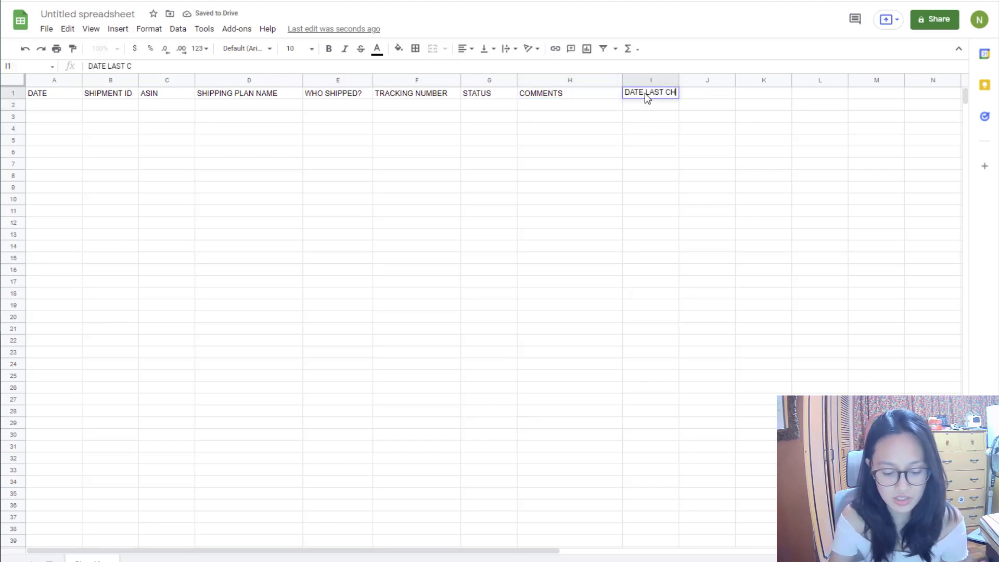
type("ECKED/UPDATED")
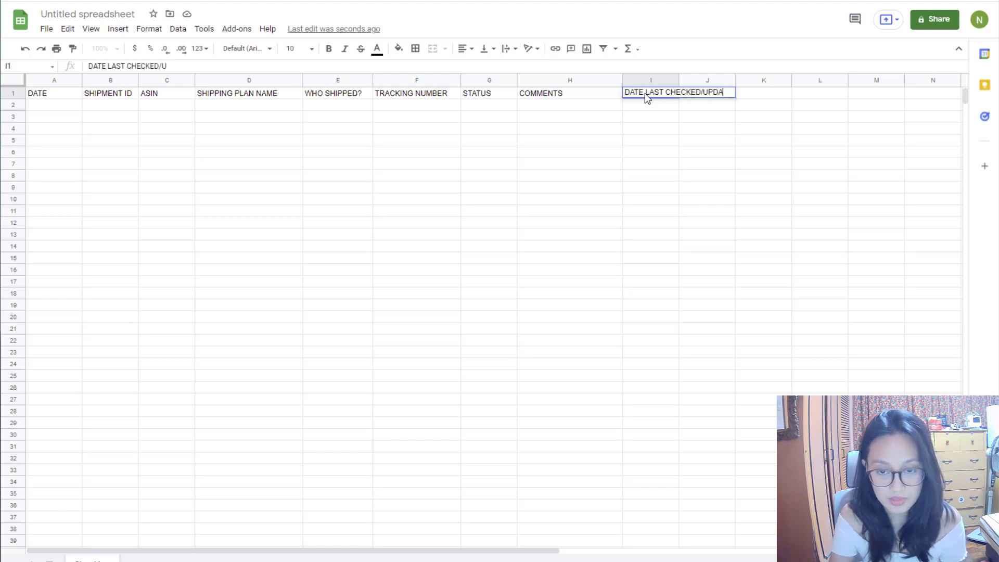
left_click(710, 156)
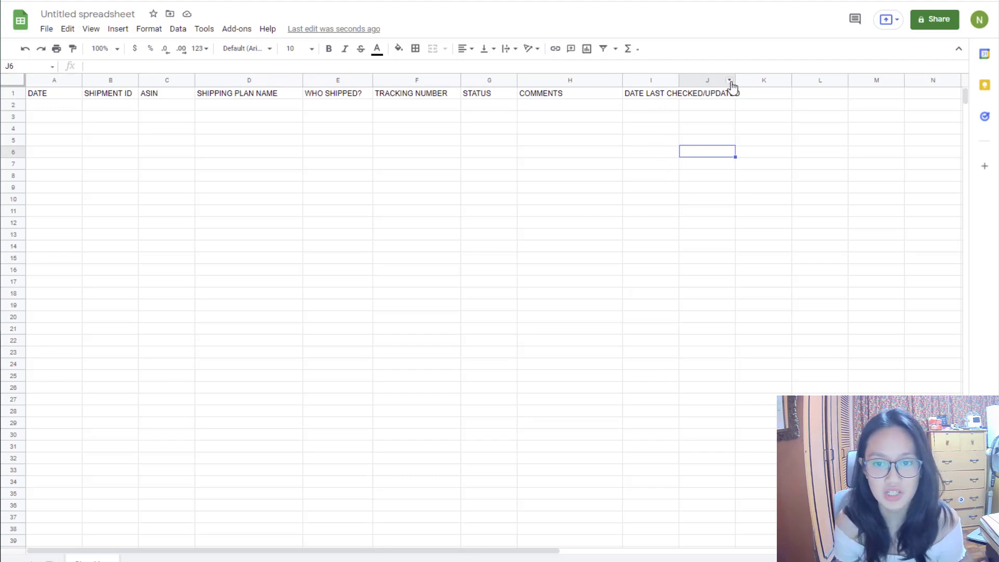
left_click_drag(678, 77, 750, 99)
Enter the column header UNITS TO SHIP in cell J1
left_click(780, 94)
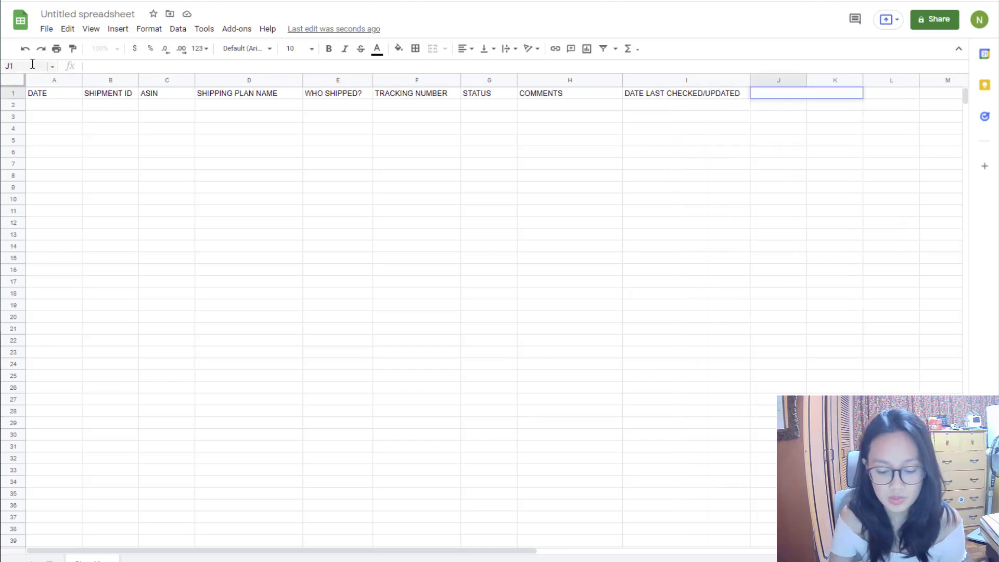
type("UNITS")
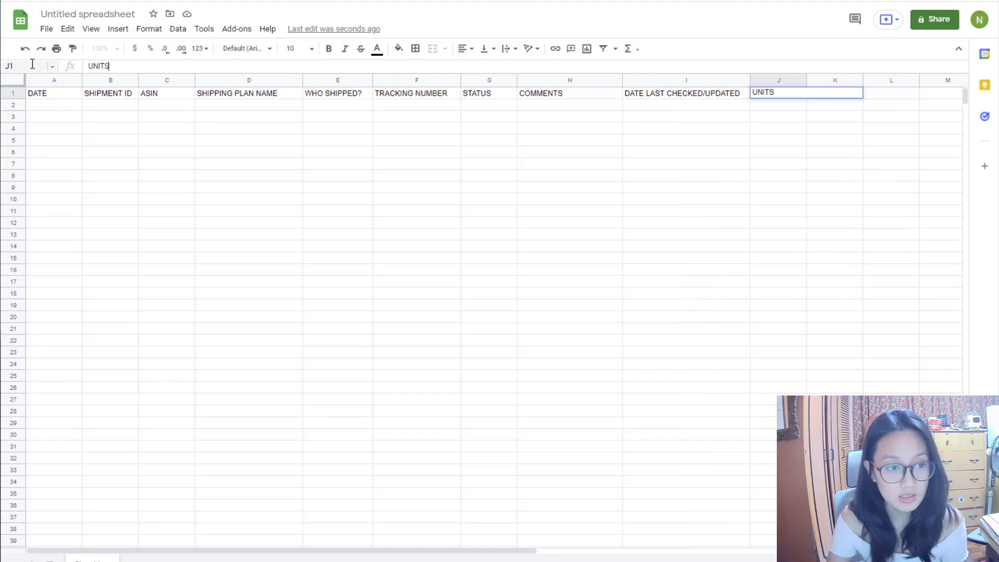
type(" TO SHIP")
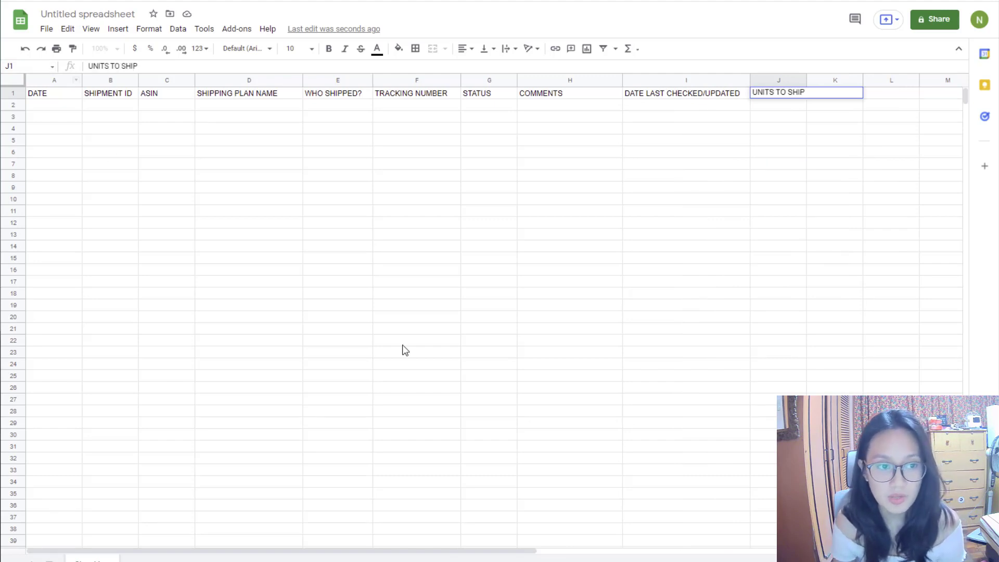
left_click(404, 344)
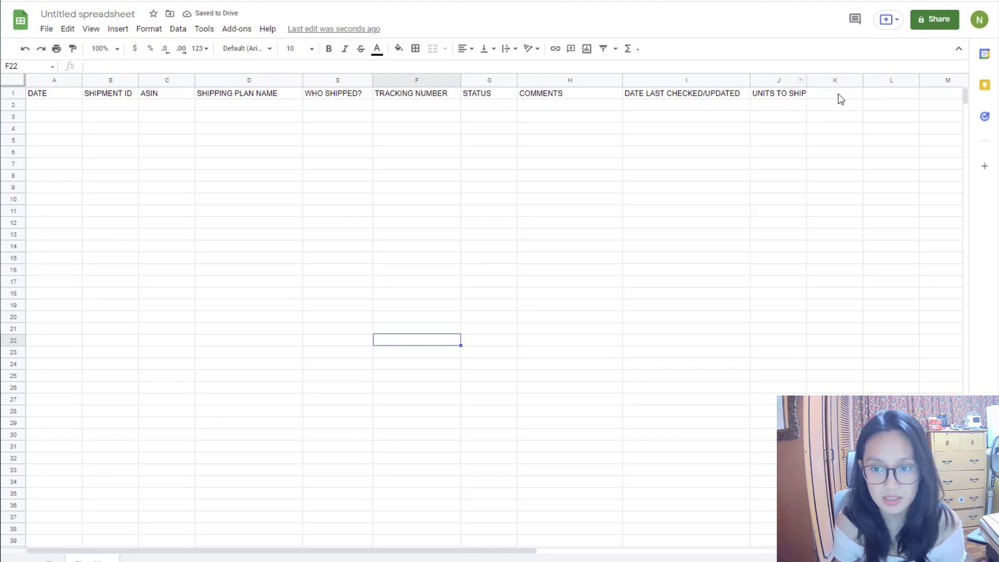
Enter the column header UNITS RECEIVED in cell K1
left_click(845, 95)
type("UNITS REC E")
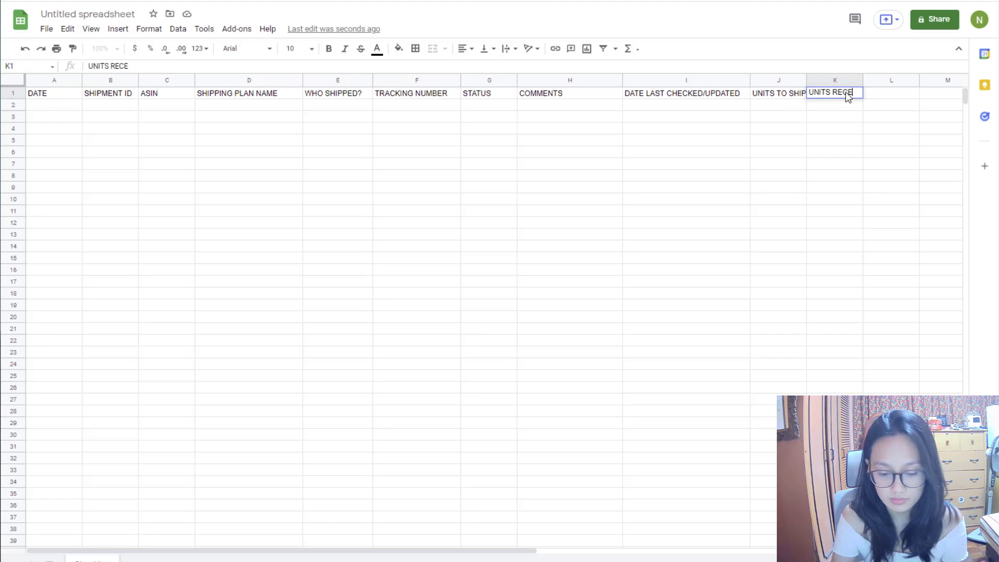
type("IVED")
left_click(801, 142)
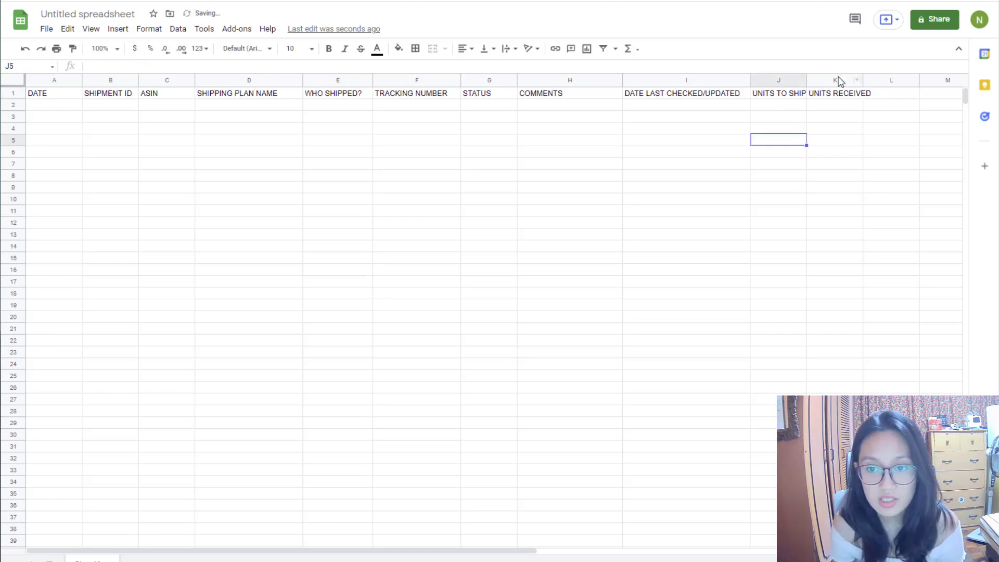
left_click(837, 80)
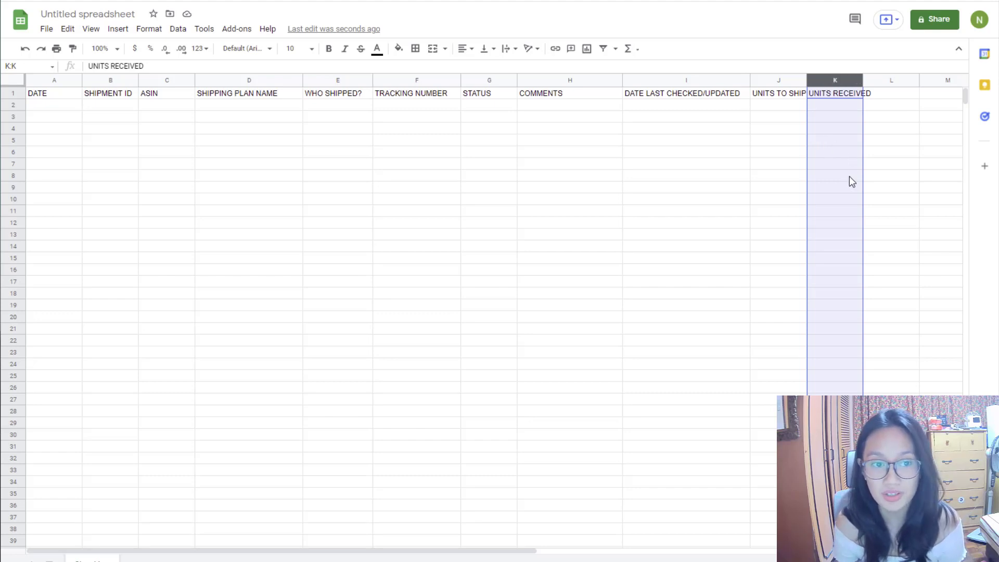
left_click(671, 235)
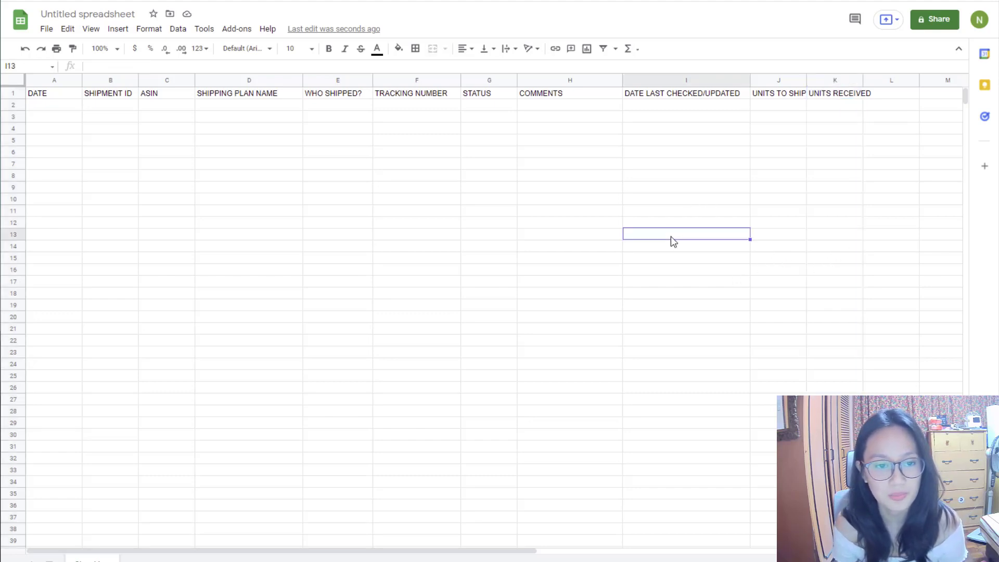
Switch to Amazon Seller Central, open the FBA shipments queue and sort the shipments by creation date, newest first
left_click(13, 104)
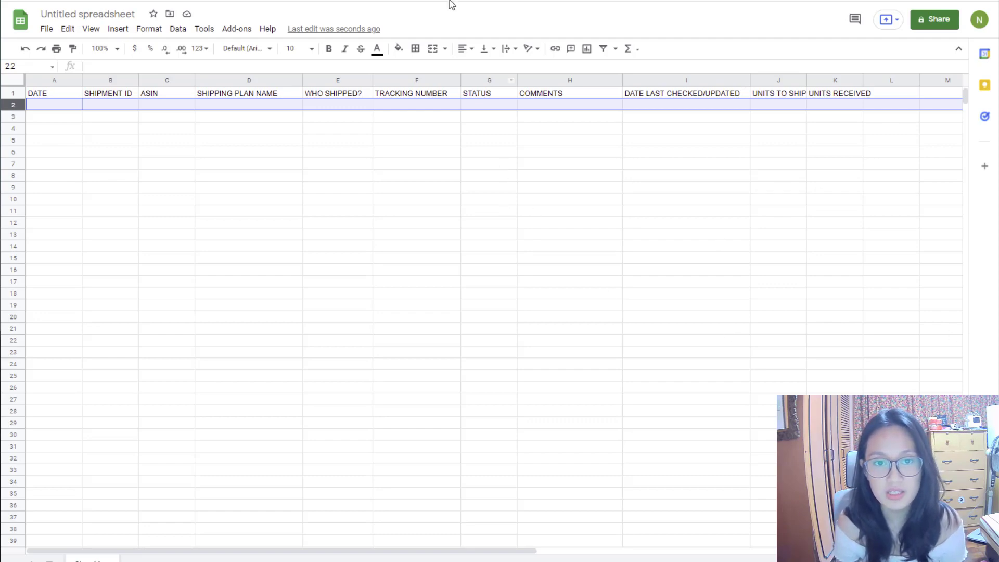
left_click(265, 1)
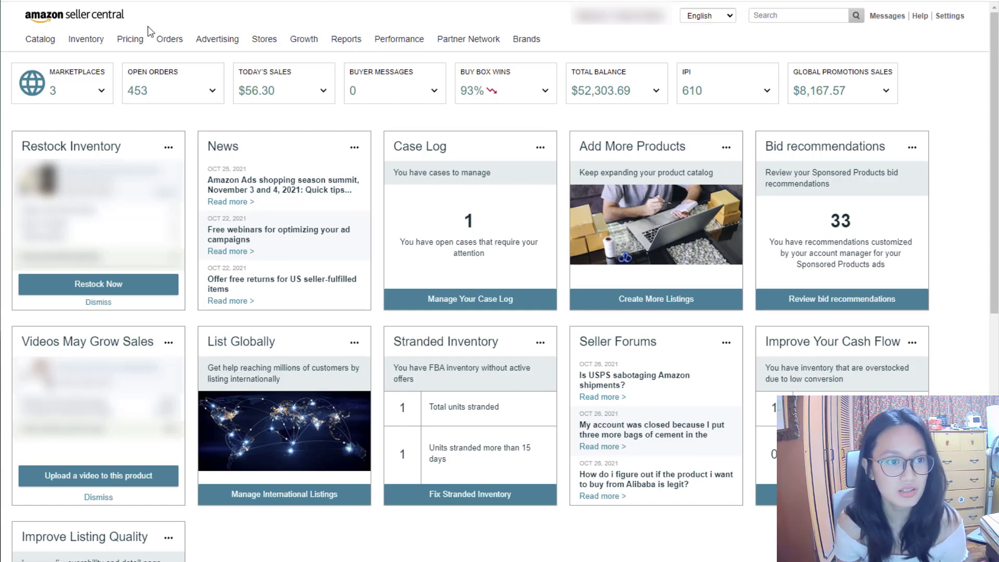
mouse_move(90, 48)
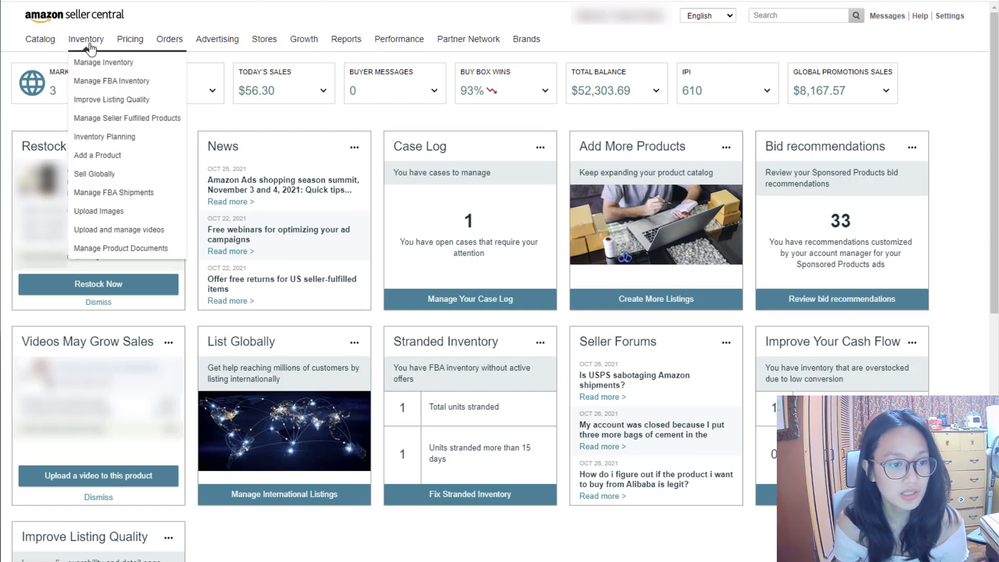
left_click(117, 193)
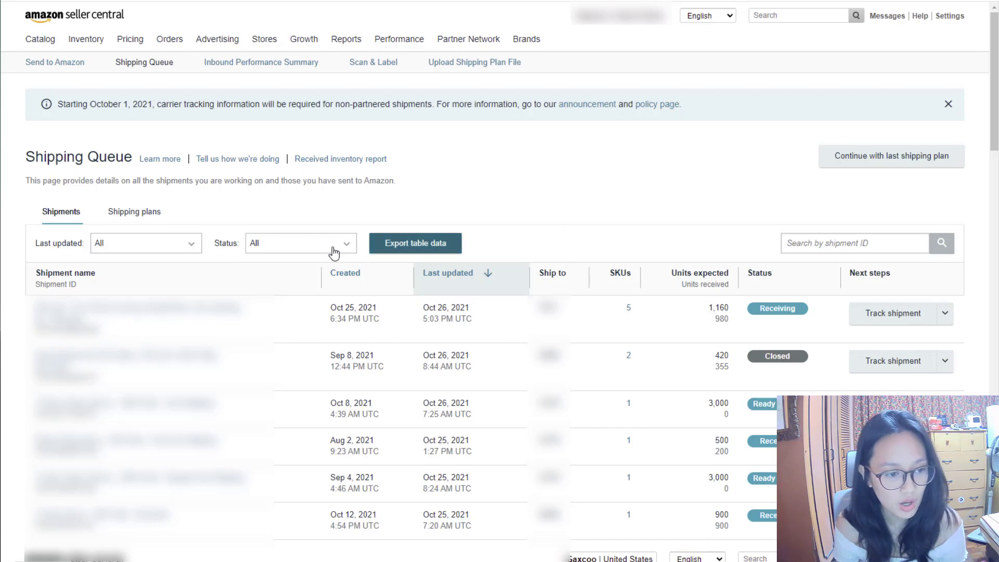
left_click(349, 274)
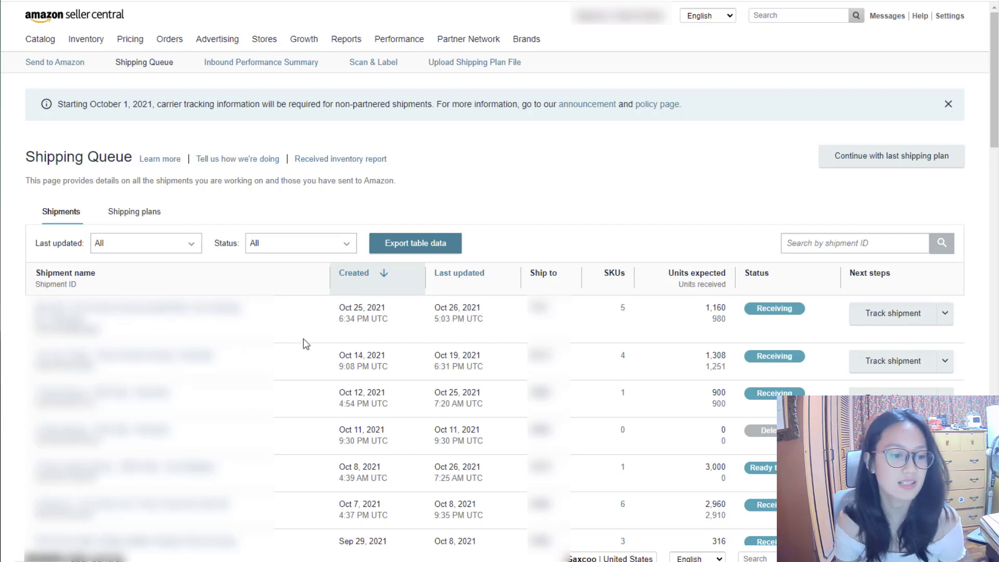
Back in the untitled spreadsheet, enter the newest shipment's creation date, 10/25/2021, in cell A2
left_click(244, 1)
left_click(58, 111)
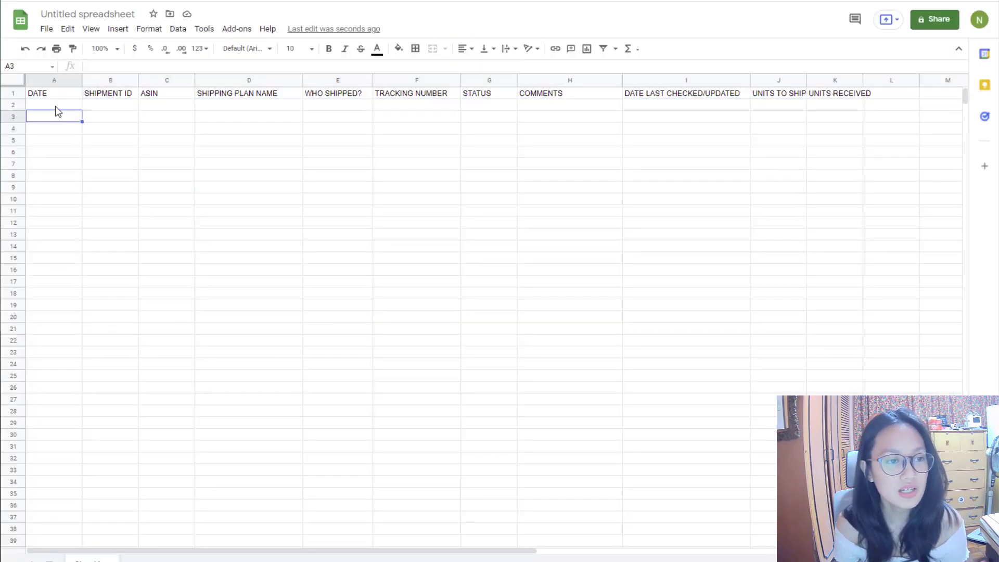
key("Up")
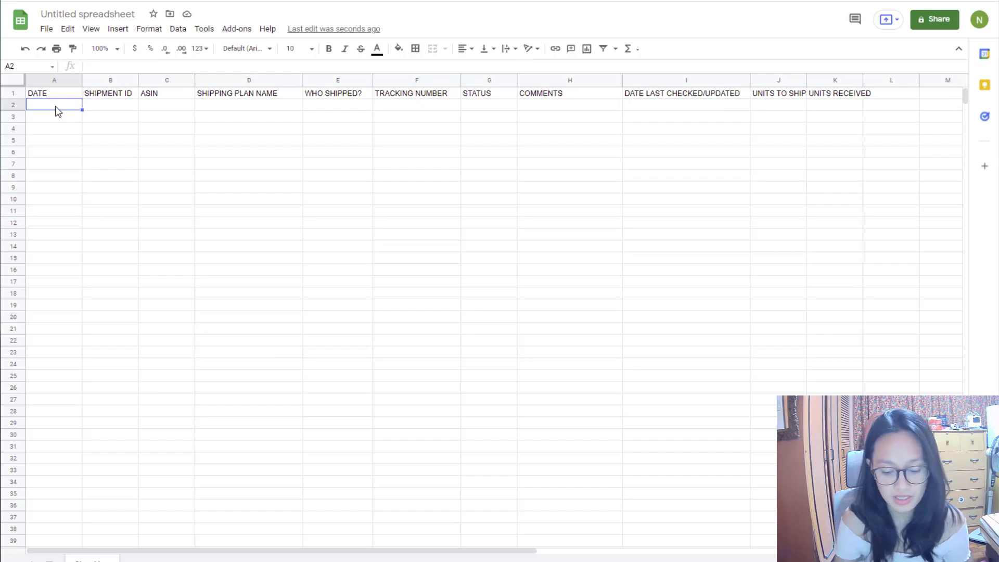
type("10/25/2021")
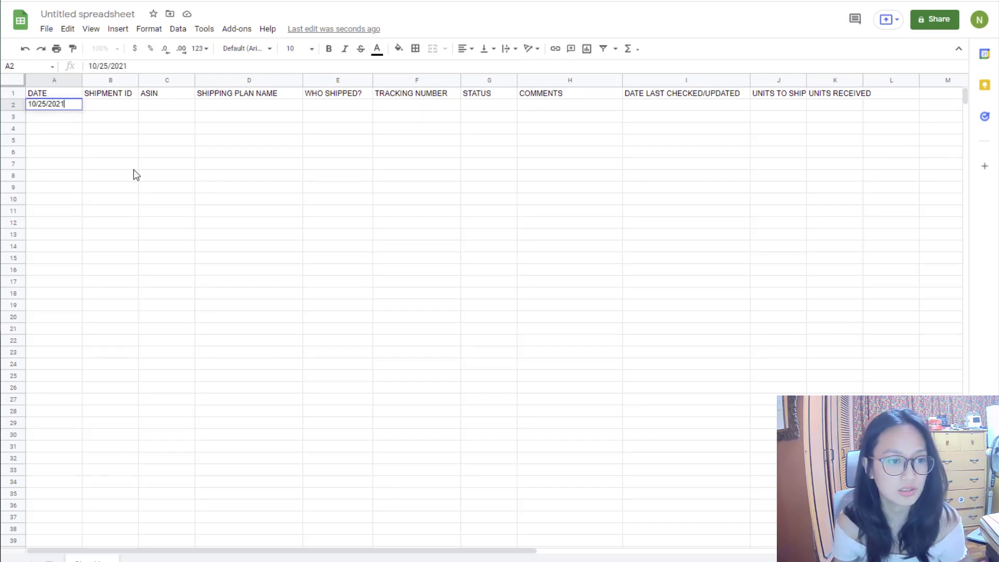
left_click(156, 223)
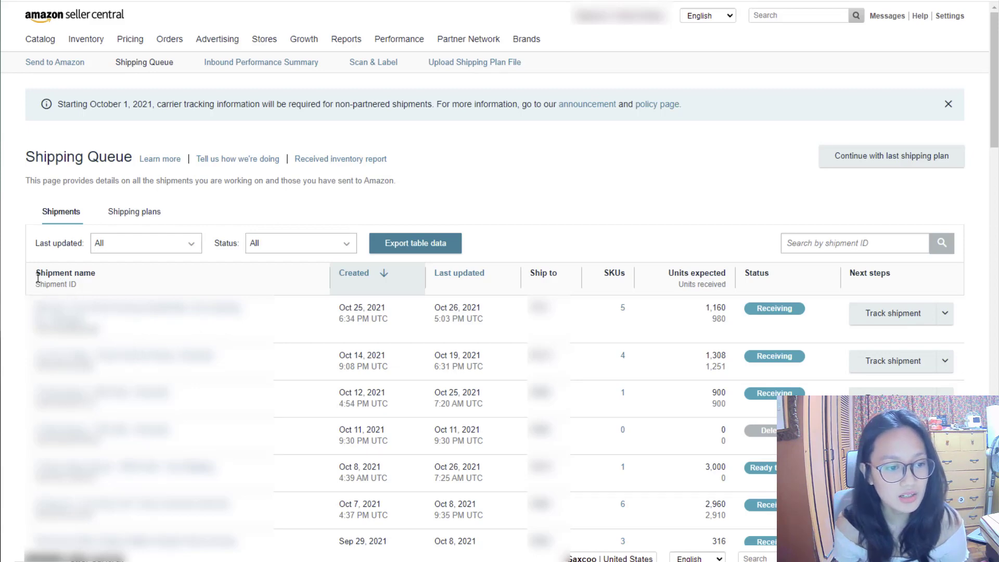
Copy the newest shipment's ID from the Shipping Queue into cell B2 of the spreadsheet and widen column B to fit it
double_click(66, 328)
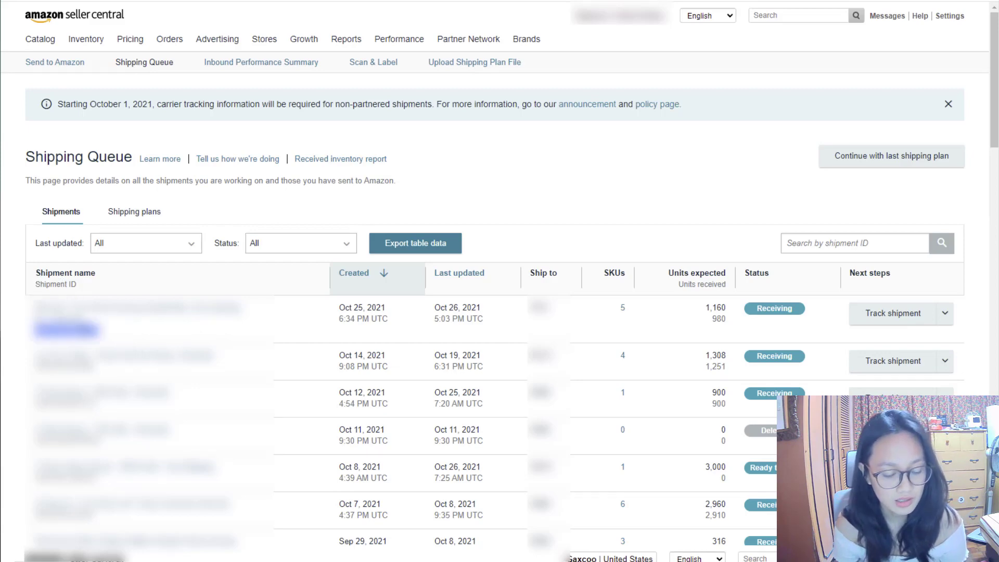
key("ctrl+Tab")
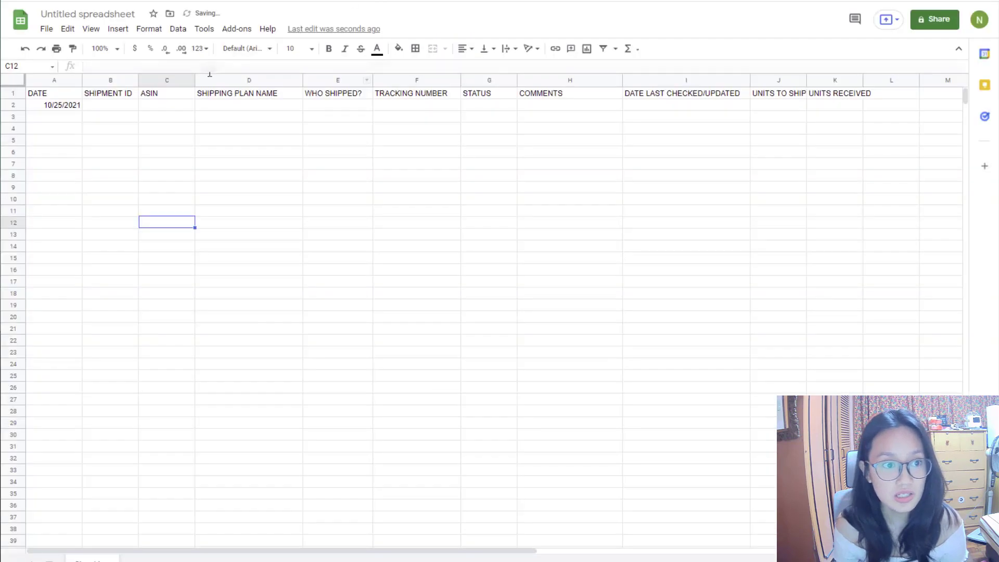
double_click(113, 107)
key("ctrl+v")
left_click(241, 203)
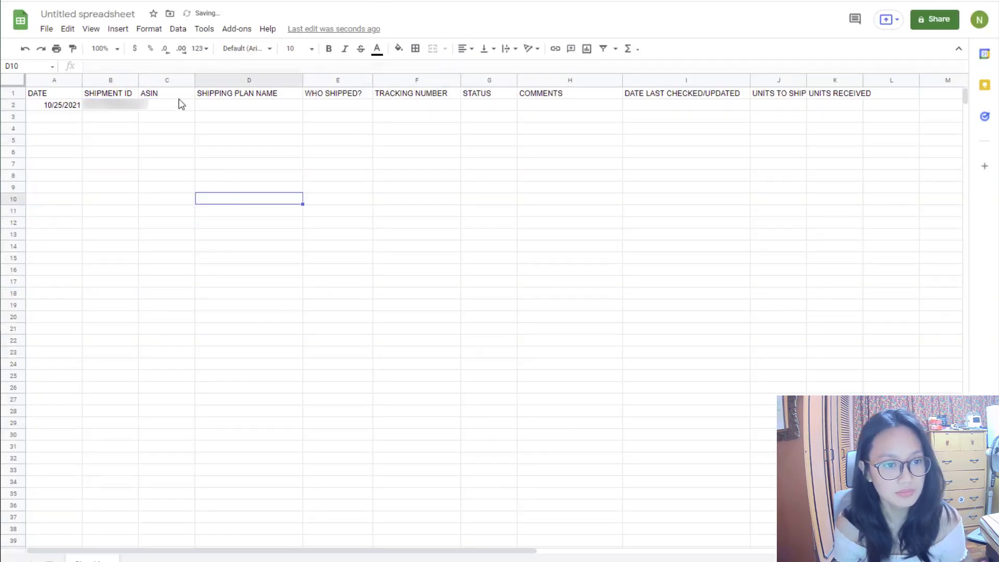
left_click_drag(138, 79, 161, 80)
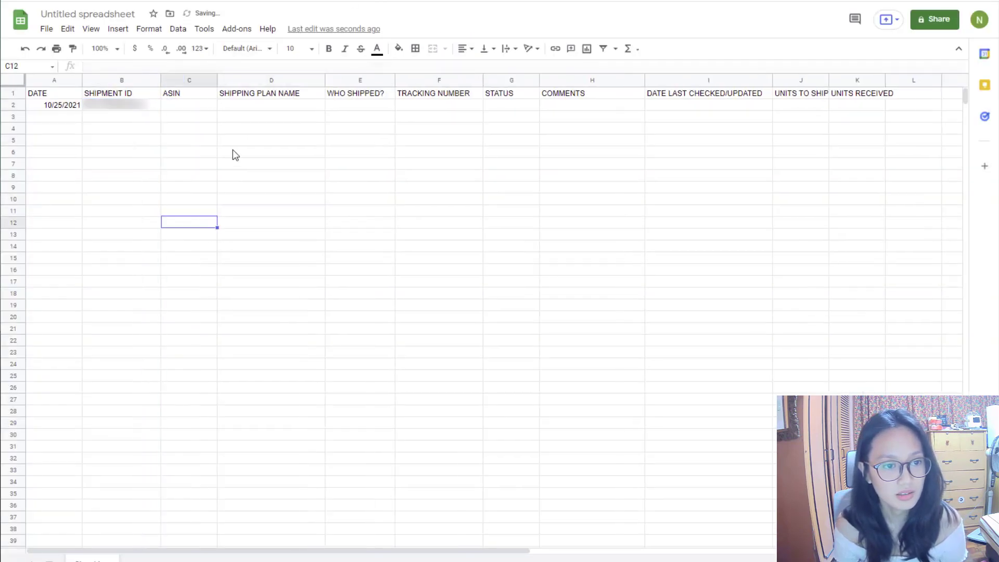
Copy the newest shipment's name from the Shipping Queue into cell D2 of the spreadsheet and widen column D to fit it
left_click(197, 109)
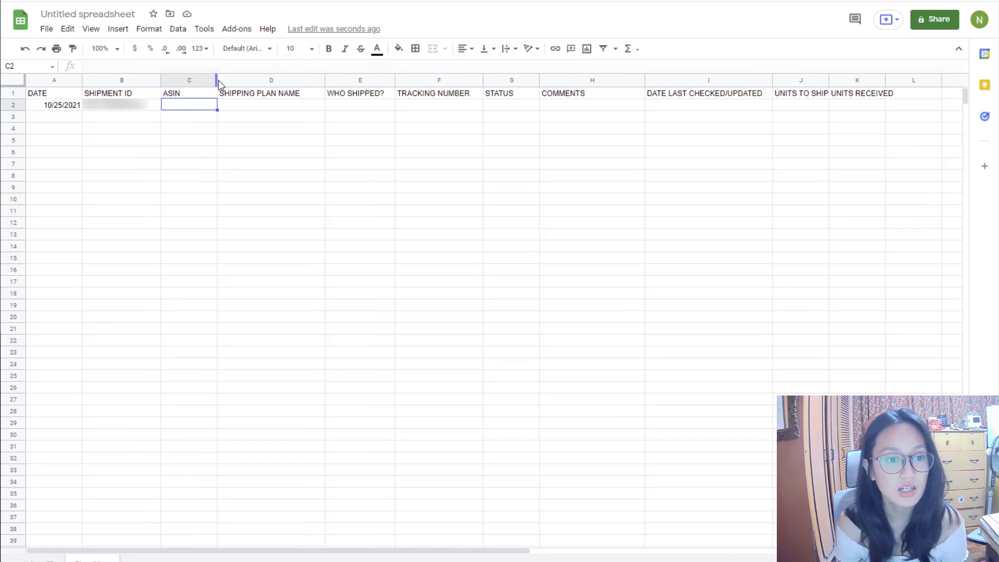
left_click(260, 1)
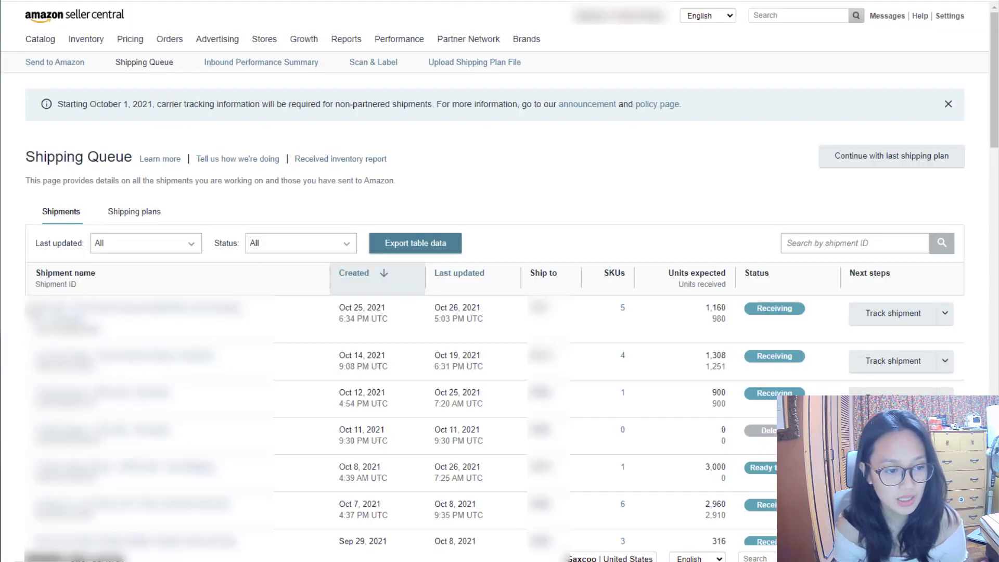
left_click_drag(35, 304, 104, 324)
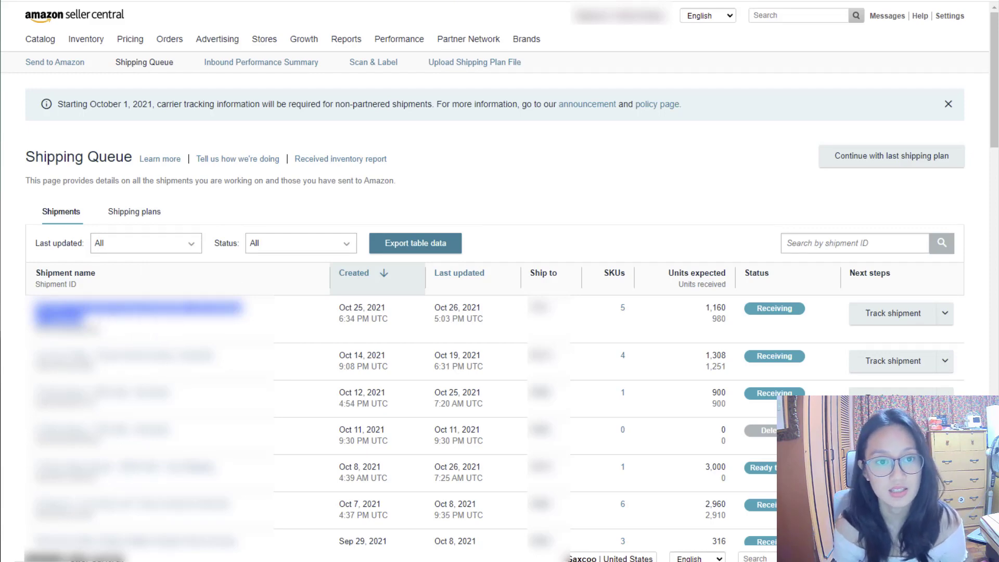
key("ctrl+Tab")
left_click(237, 106)
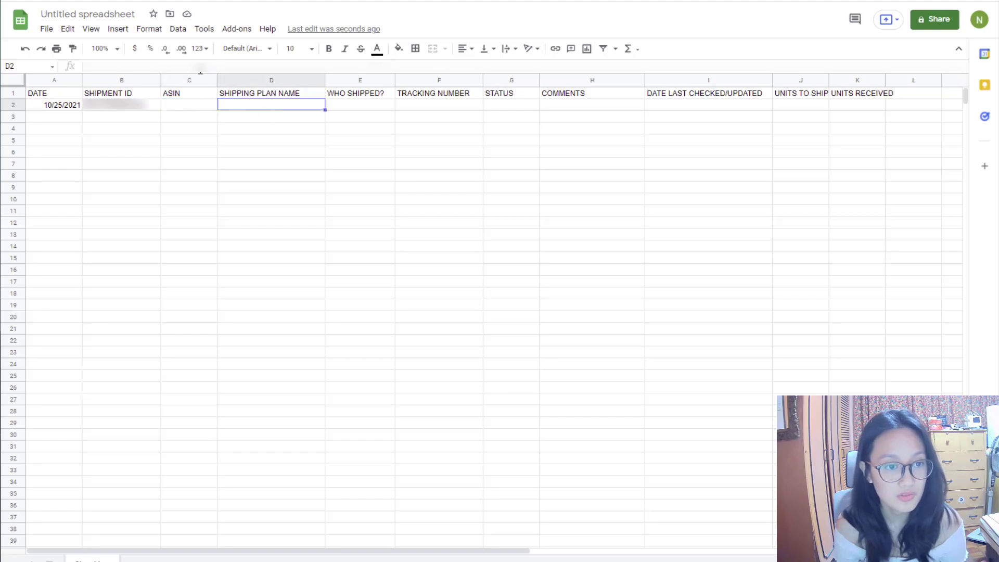
left_click(197, 66)
key("ctrl+v")
left_click(360, 210)
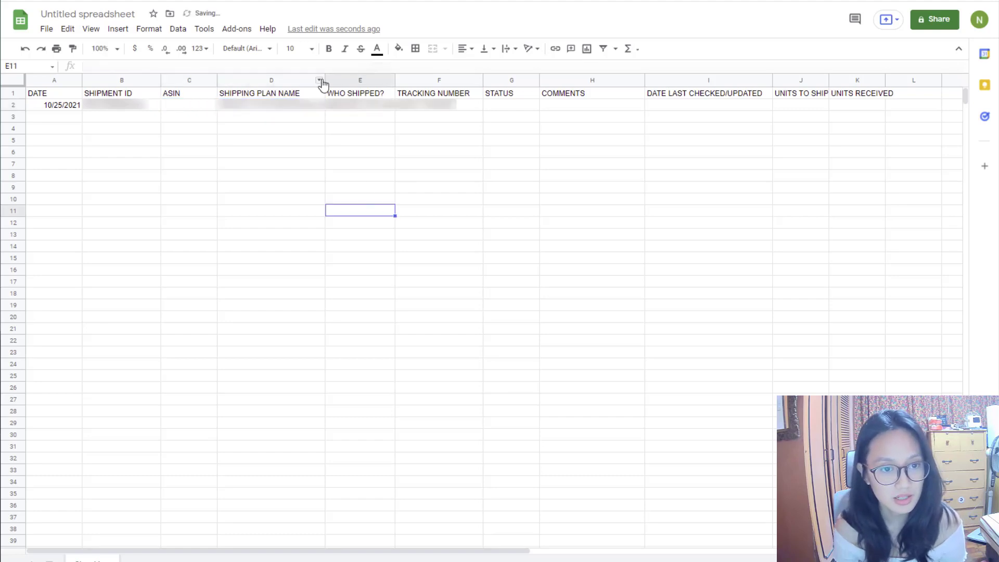
left_click_drag(324, 79, 461, 74)
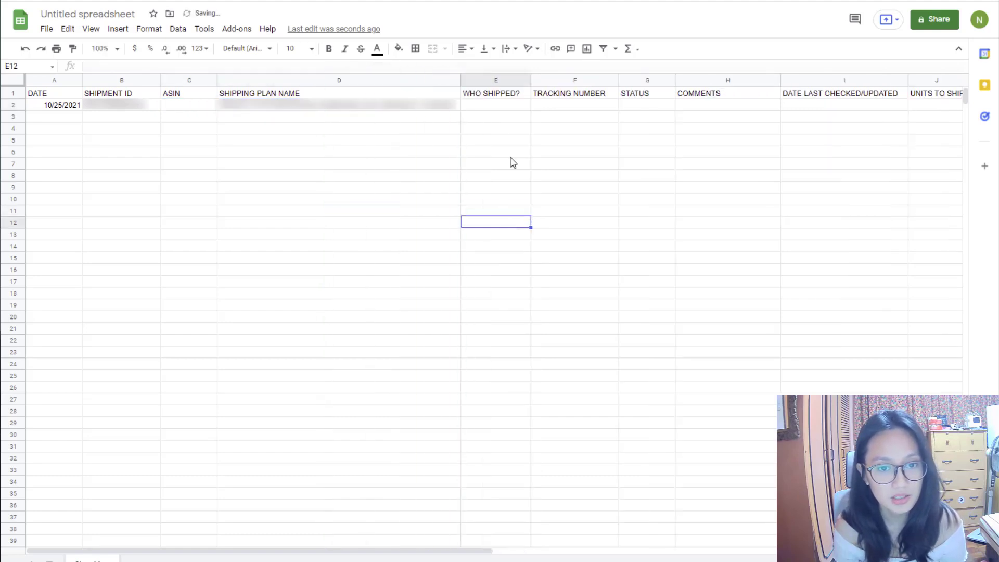
Enter Supplier in cell E2 as the party that shipped the order
left_click(493, 107)
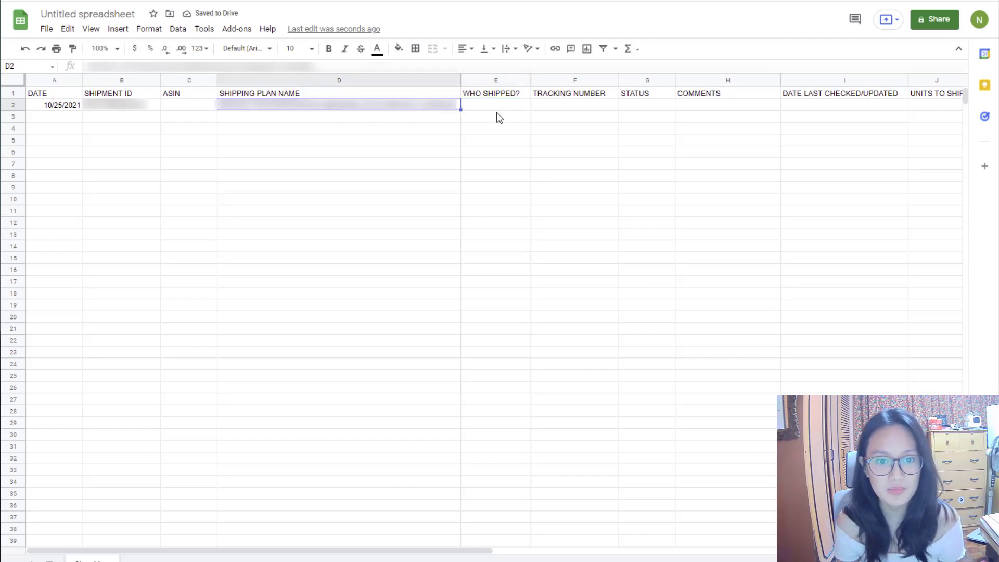
type("Suppl")
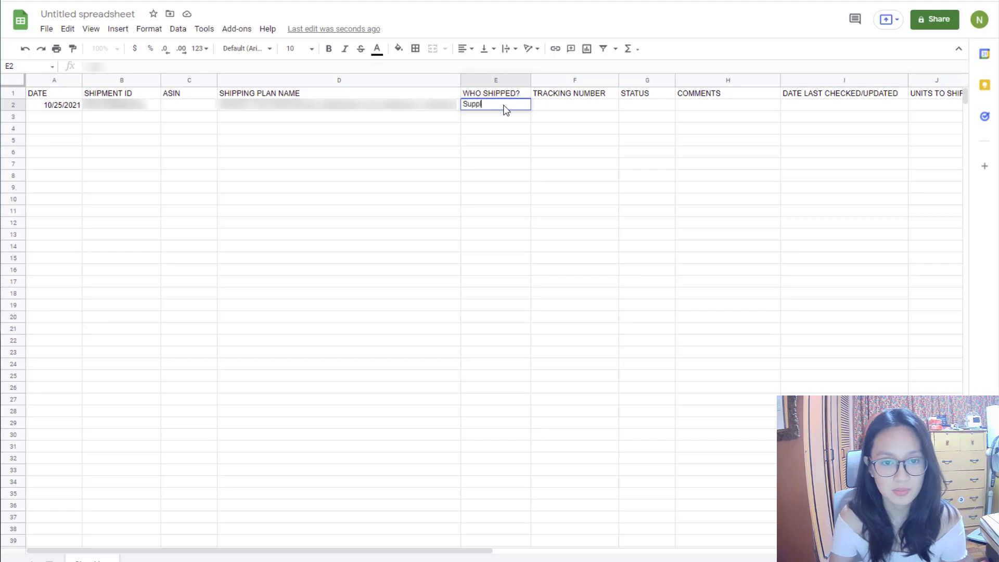
type("ier")
left_click(500, 164)
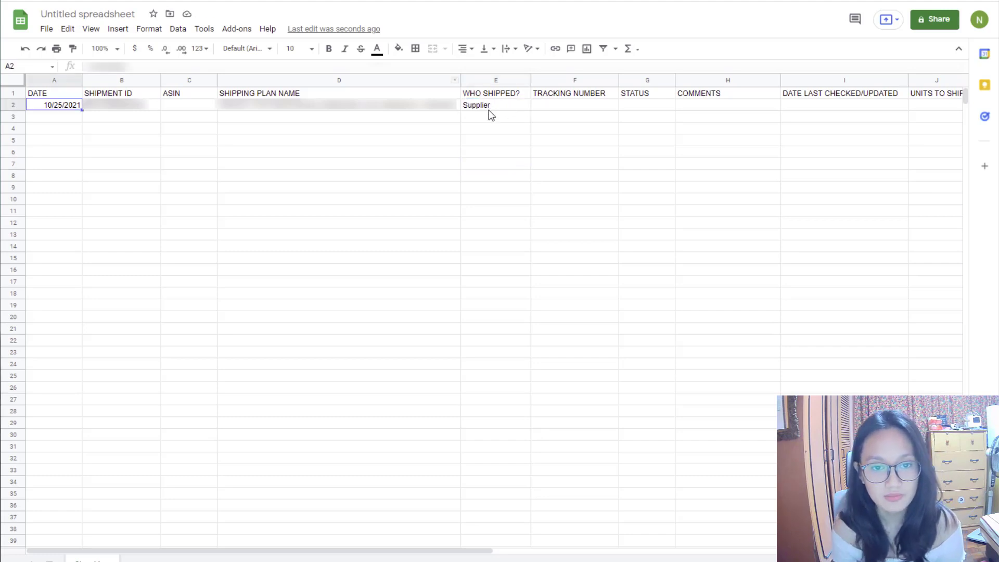
left_click(488, 106)
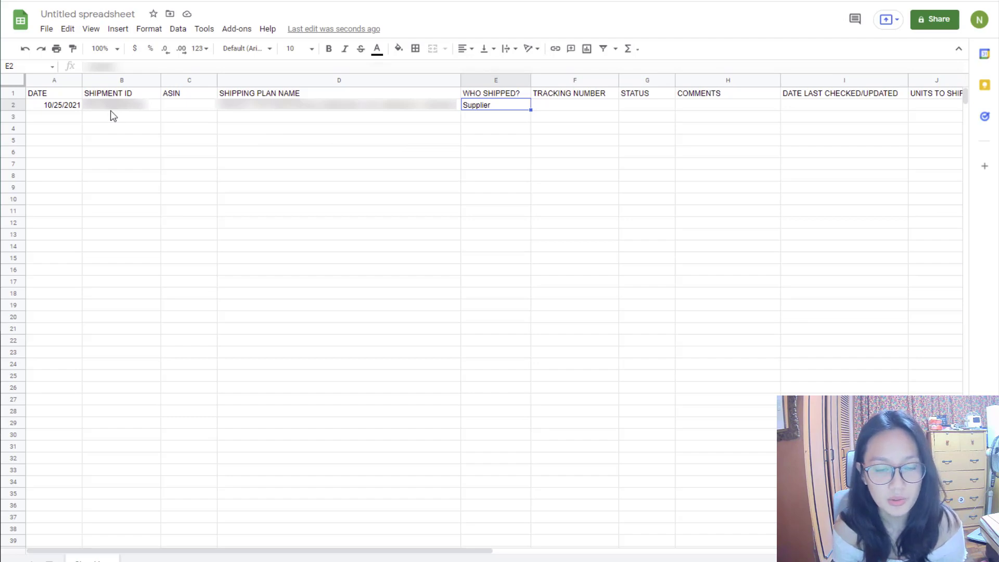
In Seller Central, open the newest shipment from the Shipping Queue and display its box tracking details
left_click(495, 129)
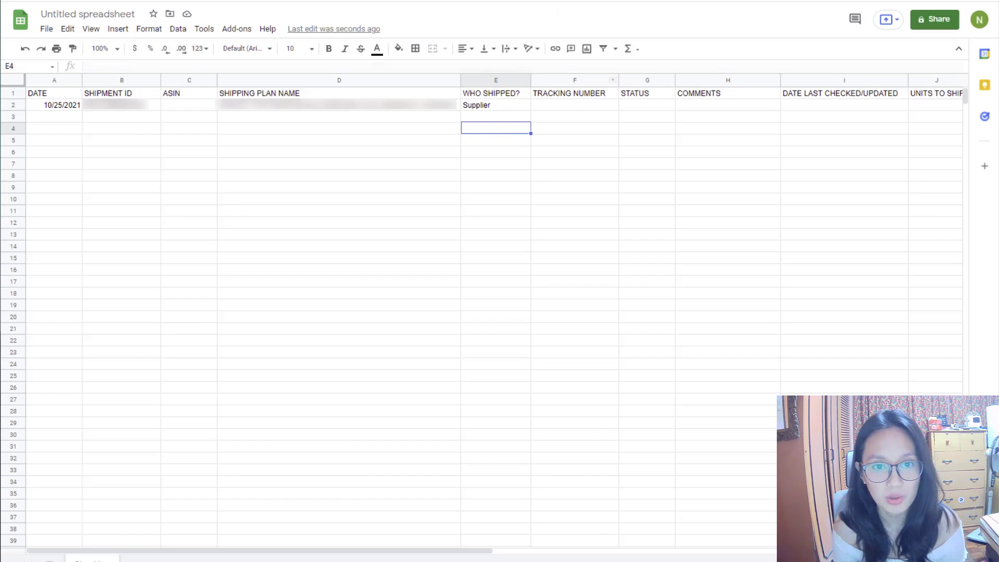
left_click(572, 108)
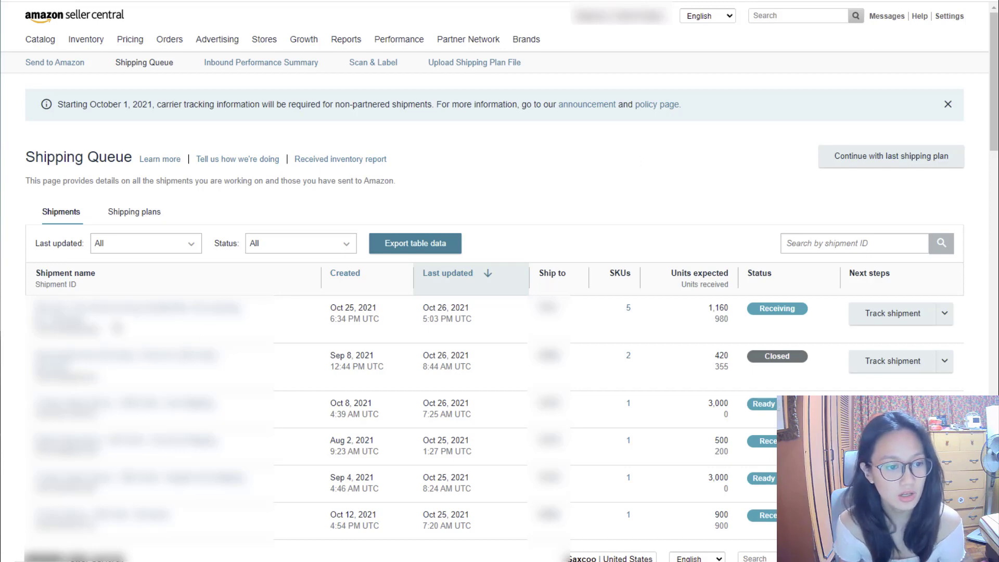
left_click(76, 321)
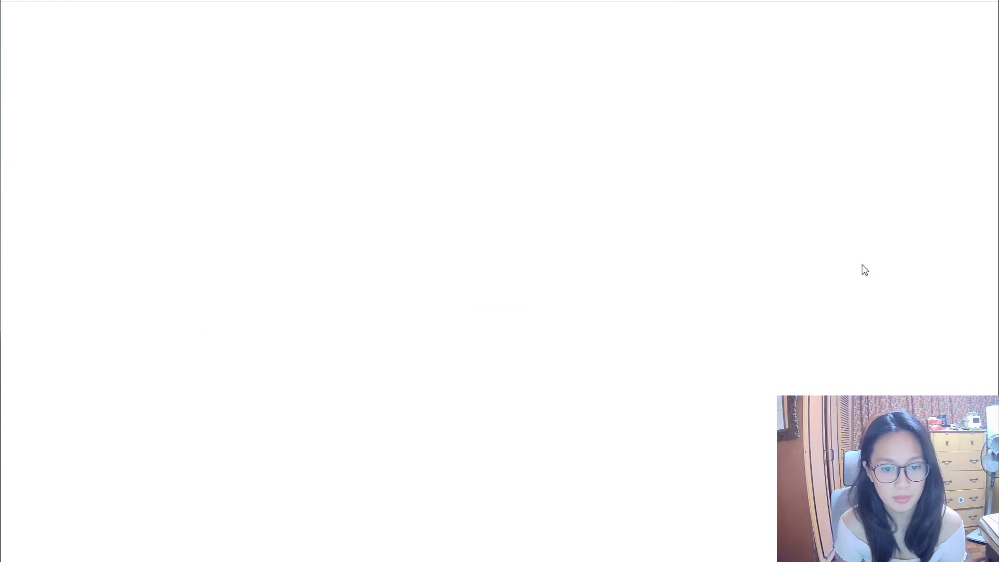
left_click(157, 280)
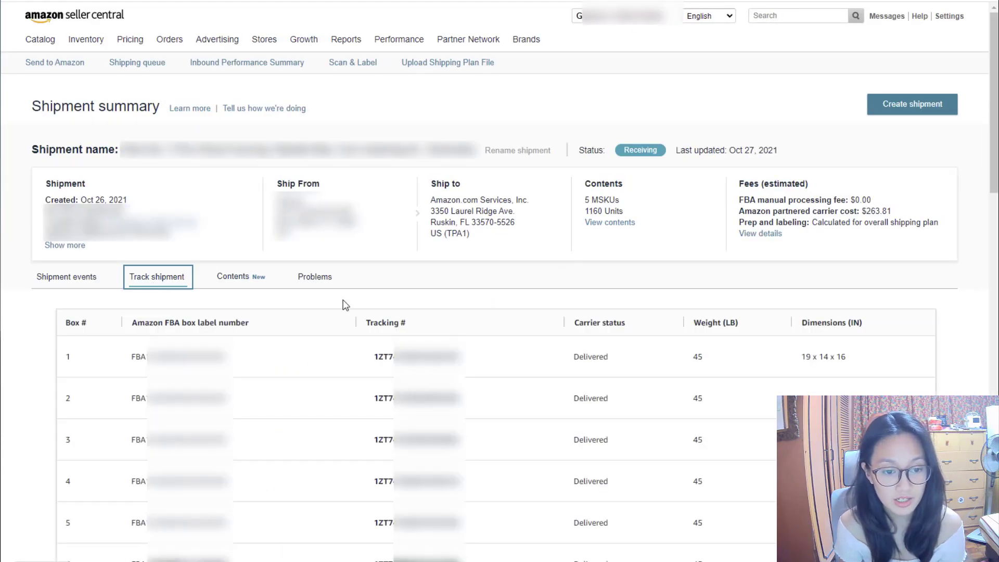
scroll(457, 535, "down", 1)
scroll(440, 529, "up", 1)
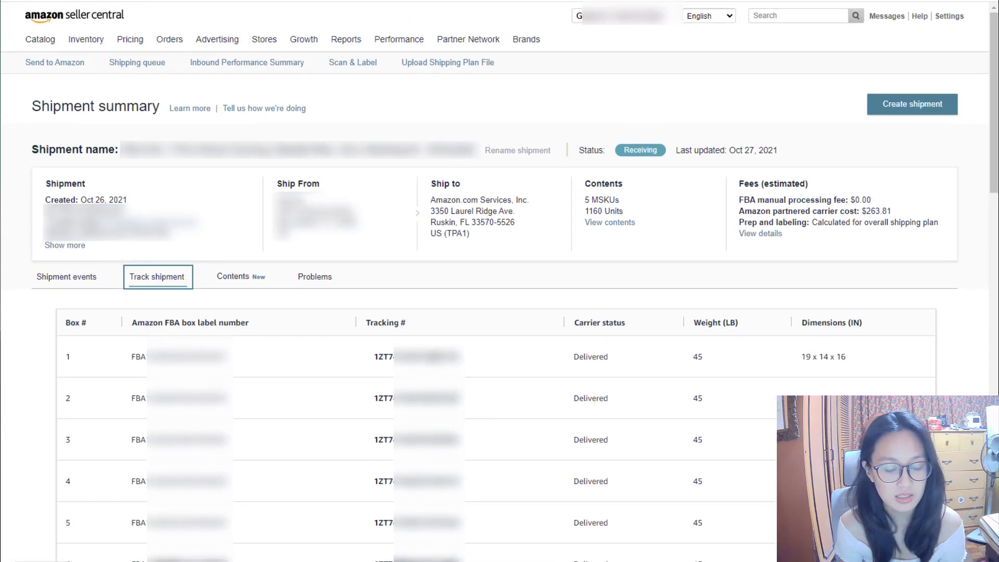
Copy the tracking number of box 1 into cell F2 of the spreadsheet
double_click(427, 357)
key("ctrl+c")
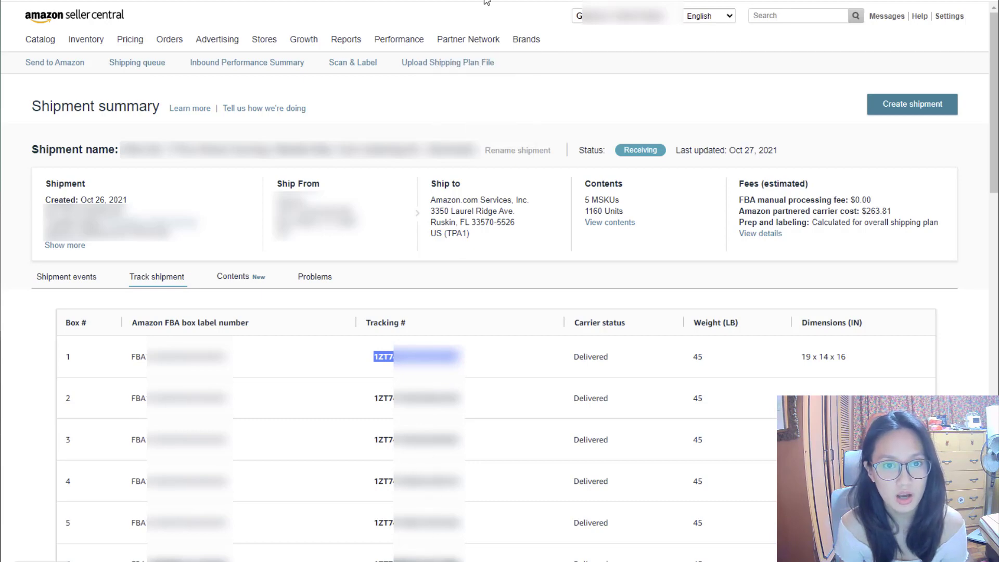
left_click(405, 1)
double_click(554, 107)
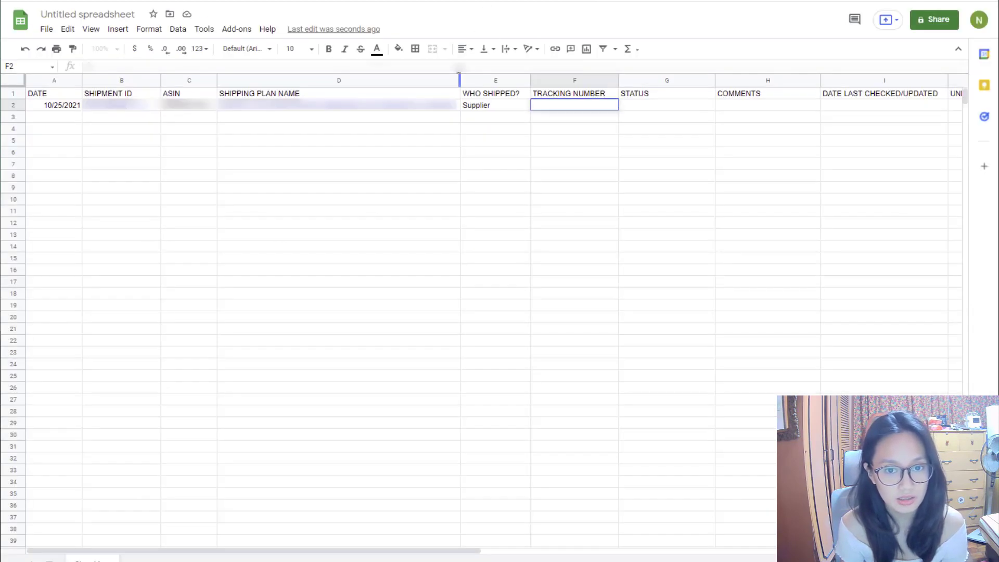
key("ctrl+v")
left_click(589, 201)
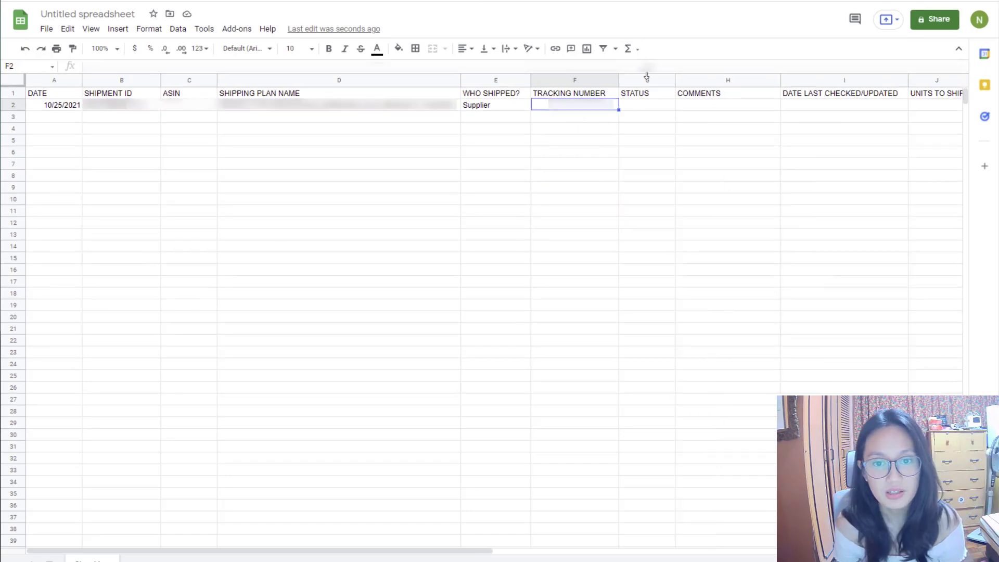
Enter Pending as the status in cell G2 and New Shipment as the comment in cell H2
left_click(635, 106)
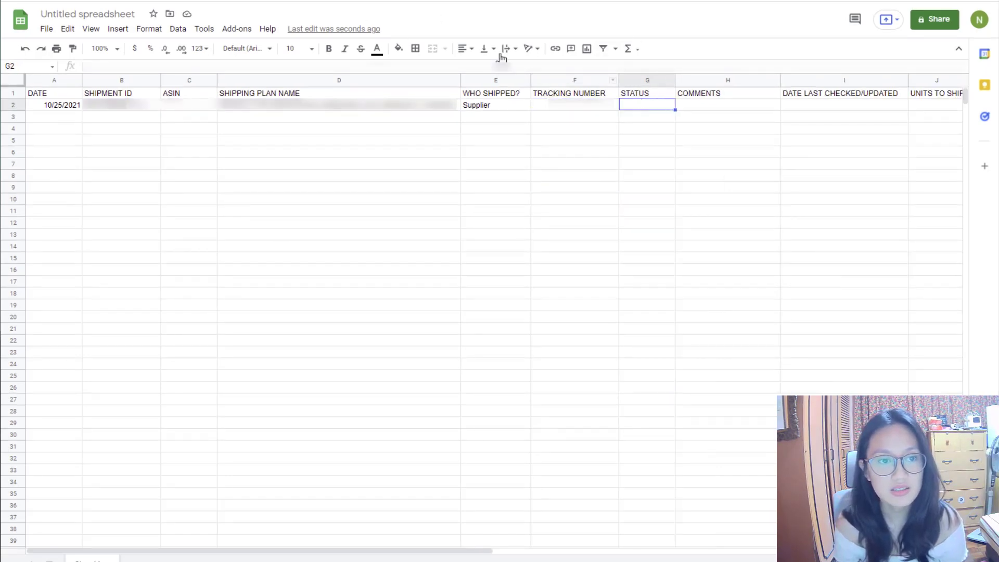
type("Pending")
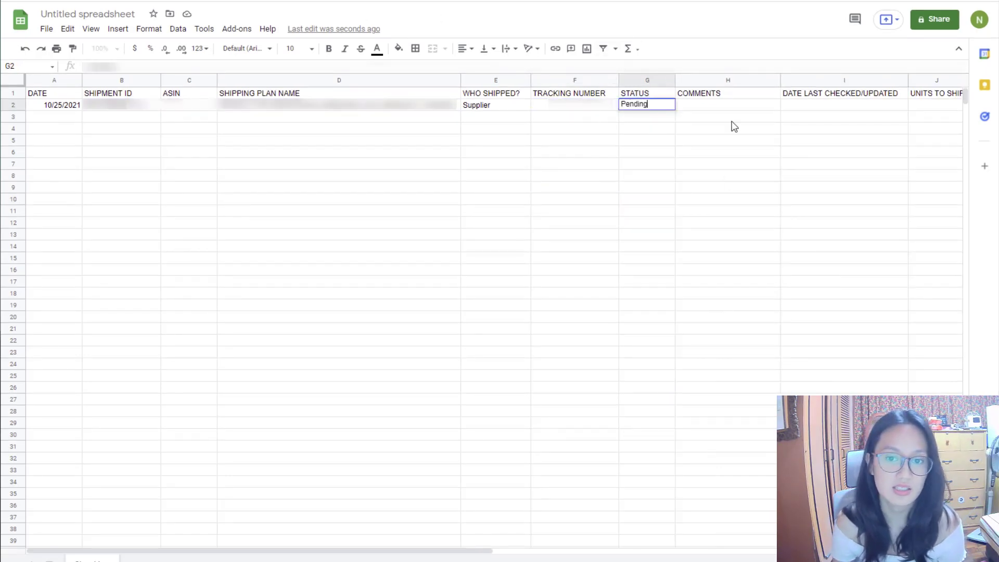
left_click(734, 126)
left_click(711, 107)
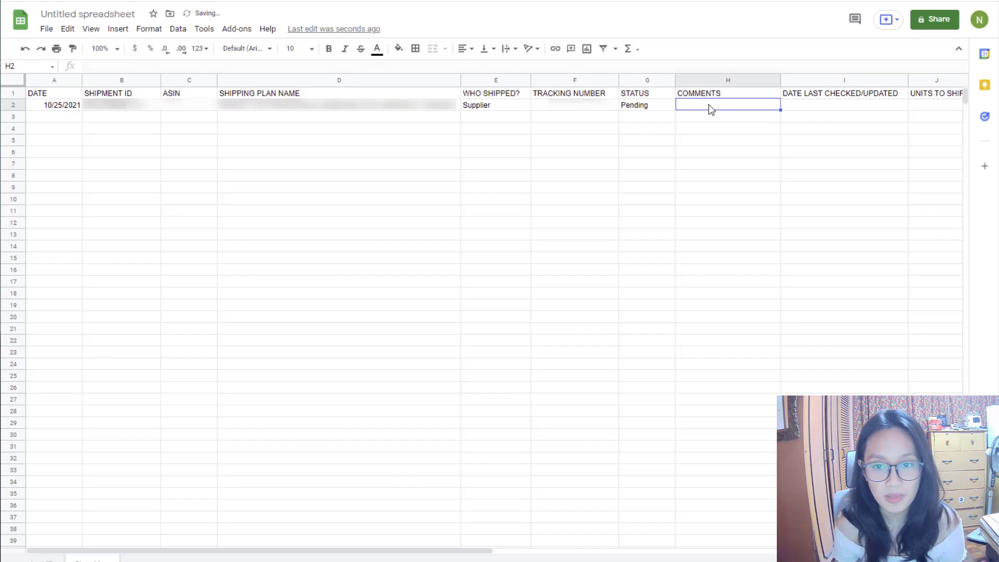
type("New S")
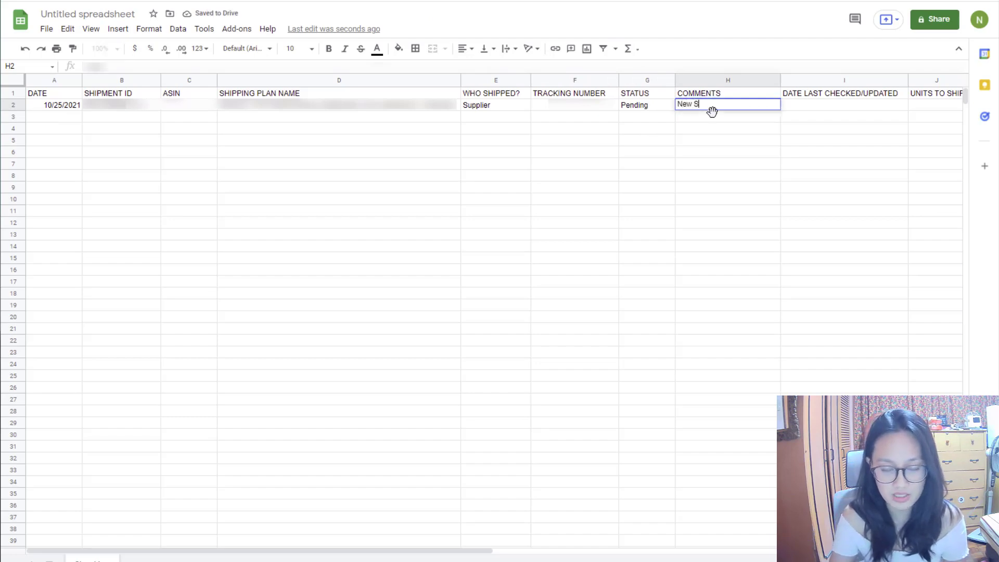
type("hipment")
key("Return")
key("Down")
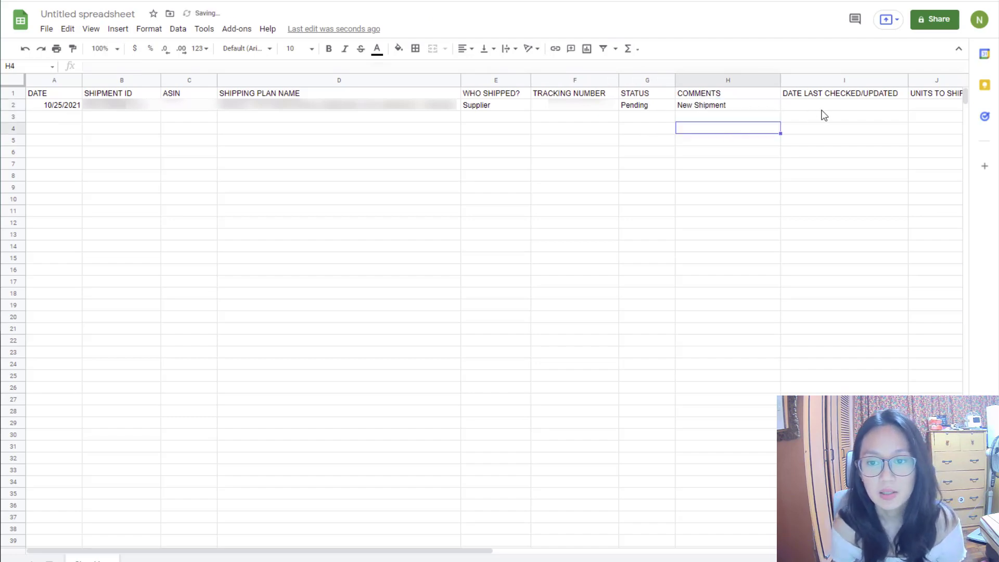
Enter 10/27/2021 in cell I2 as the date last checked or updated
left_click(826, 109)
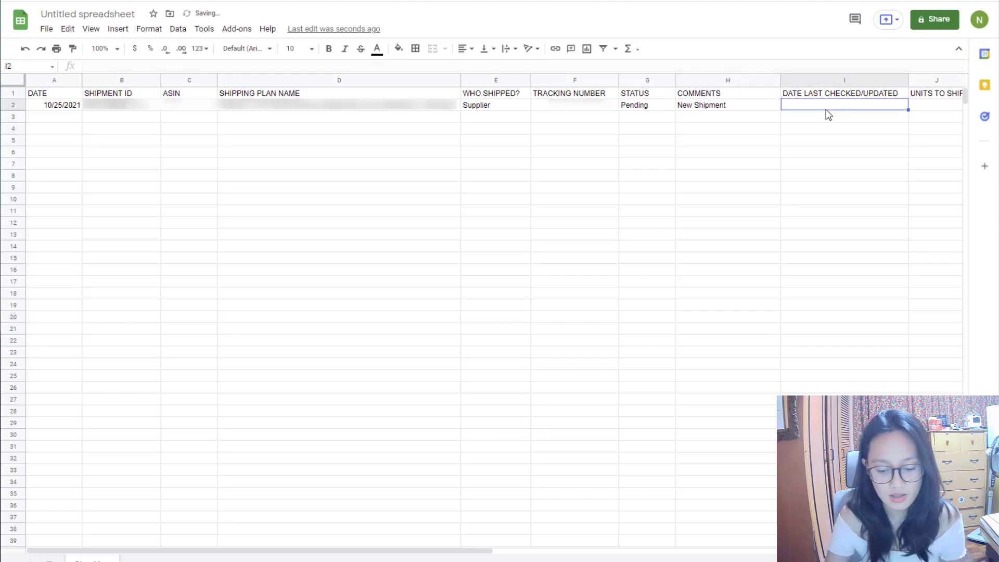
type("10/2")
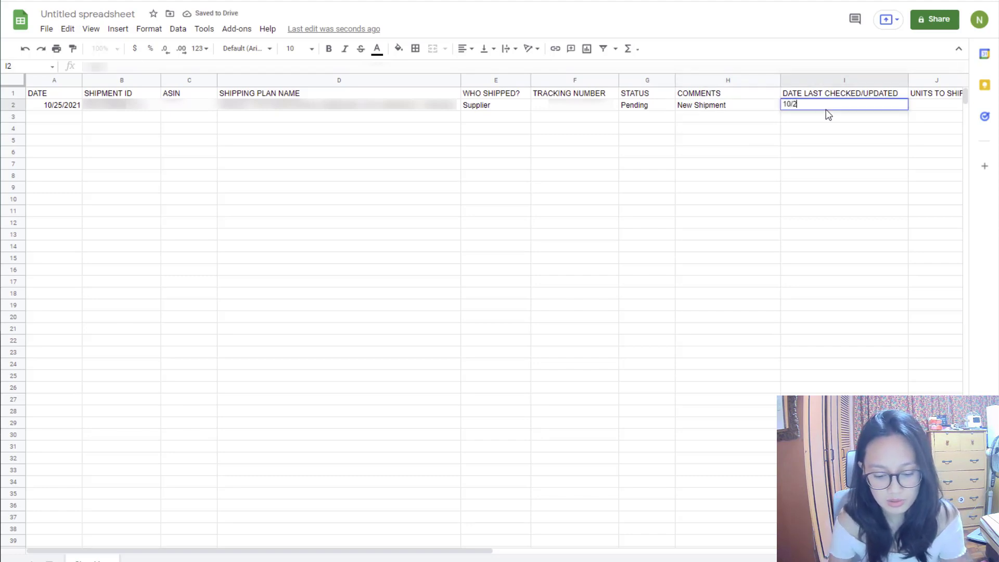
type("7/2021")
left_click(811, 175)
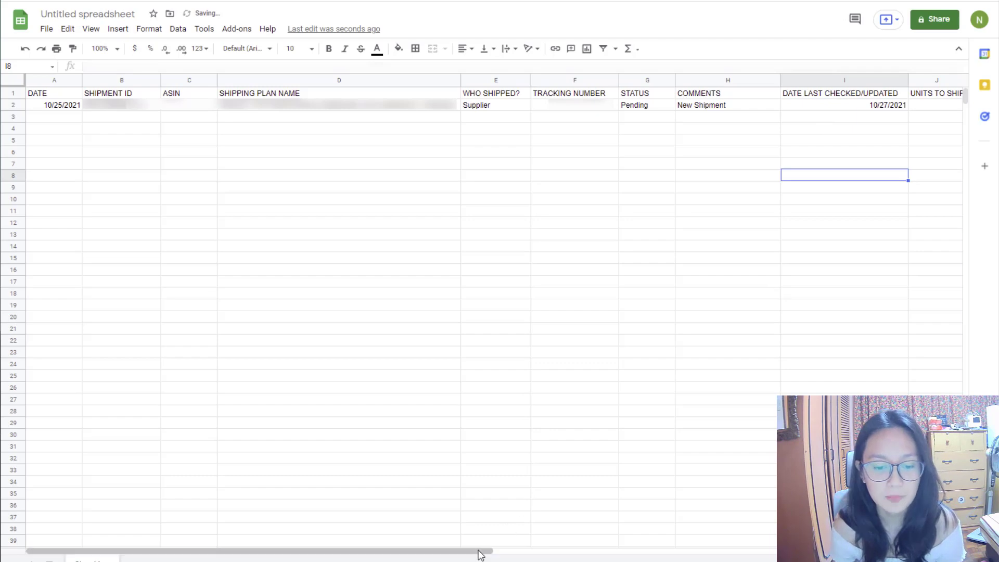
Look up the newest shipment's expected units in the Shipping Queue and enter 1160 in cell J2 under UNITS TO SHIP
left_click_drag(479, 554, 542, 554)
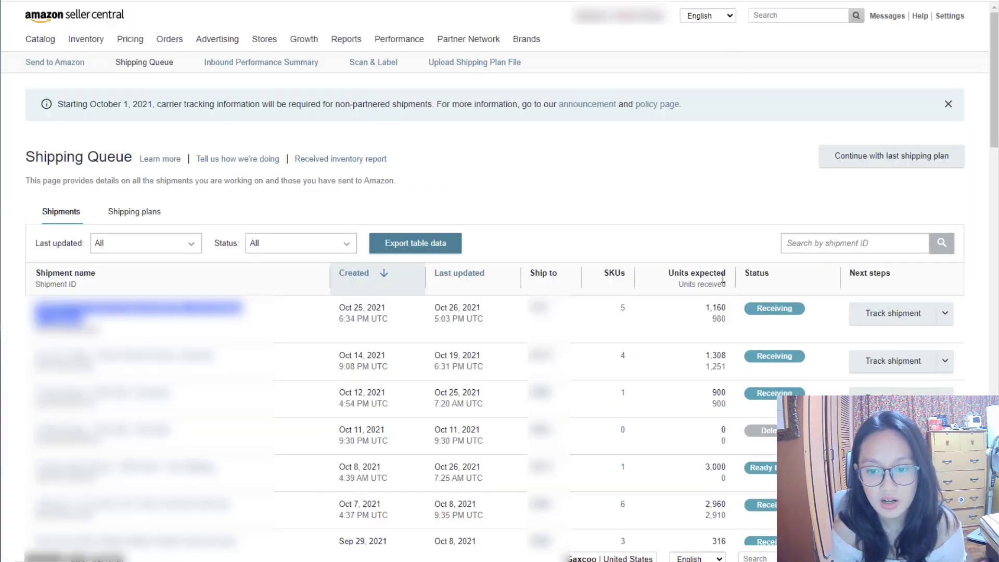
left_click_drag(702, 308, 729, 311)
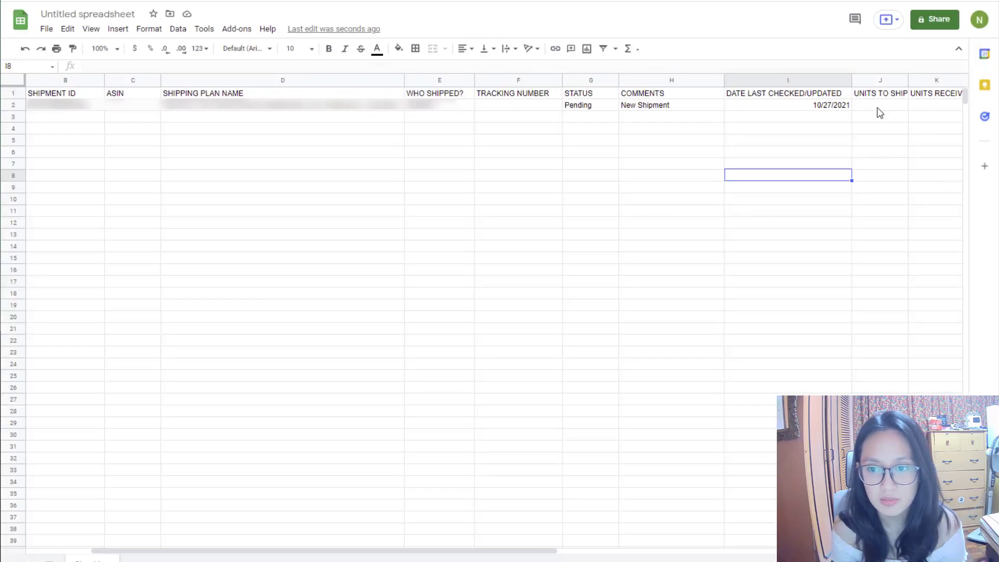
left_click(878, 110)
type("1160")
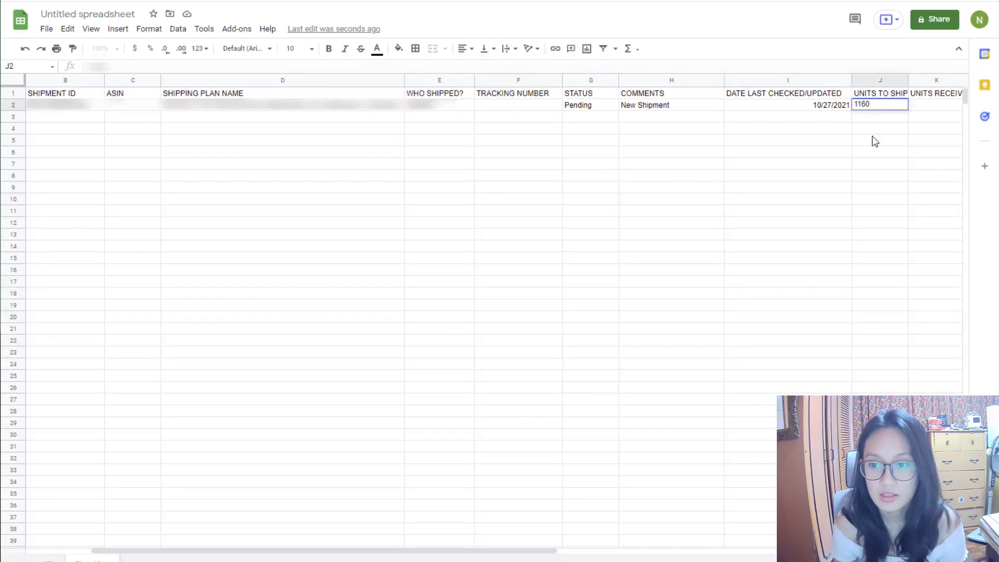
left_click(876, 151)
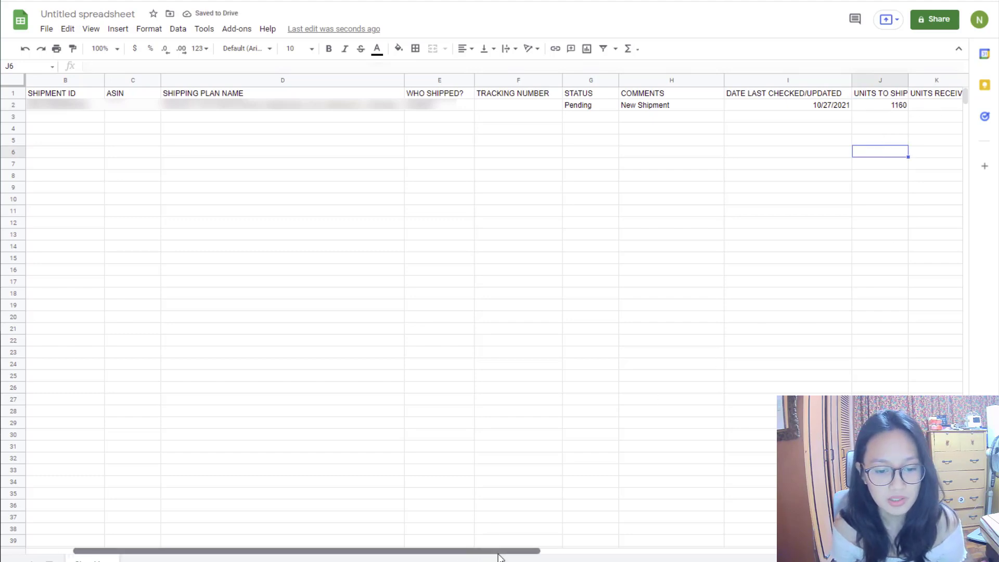
Check the newest shipment's received units in the Shipping Queue and enter 980 in cell K2 under UNITS RECEIVED
left_click_drag(500, 555, 542, 555)
key("ctrl+Tab")
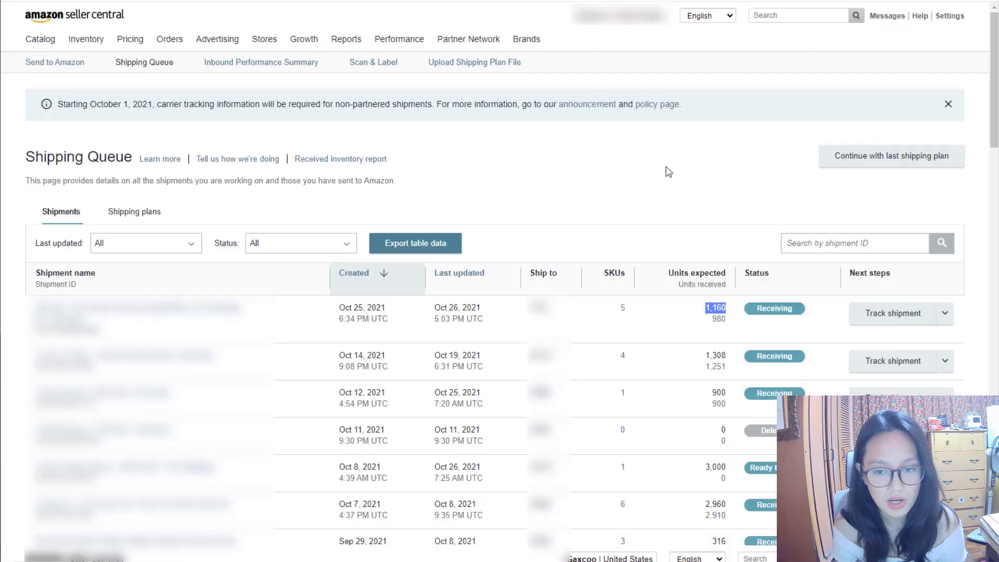
left_click(680, 285)
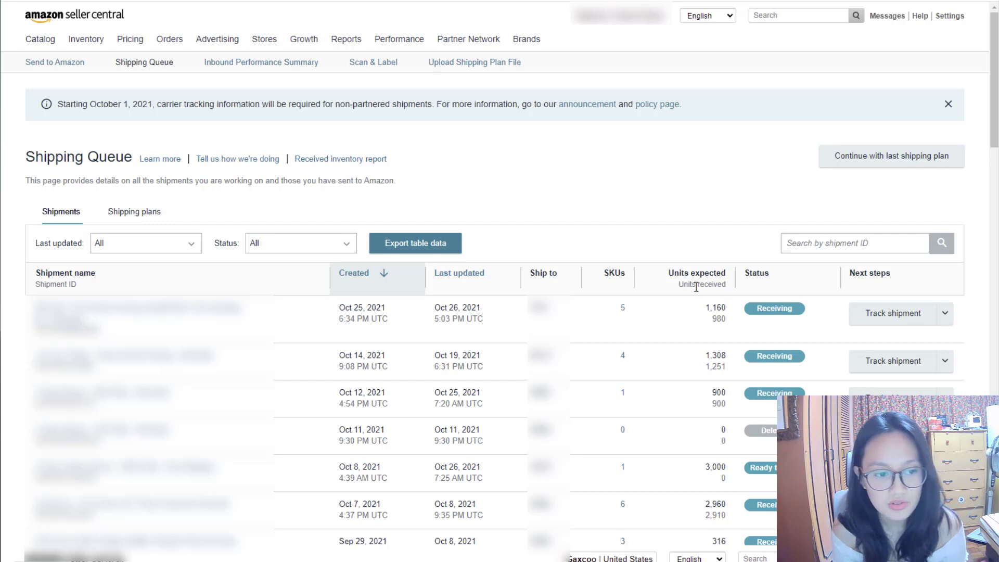
left_click(375, 1)
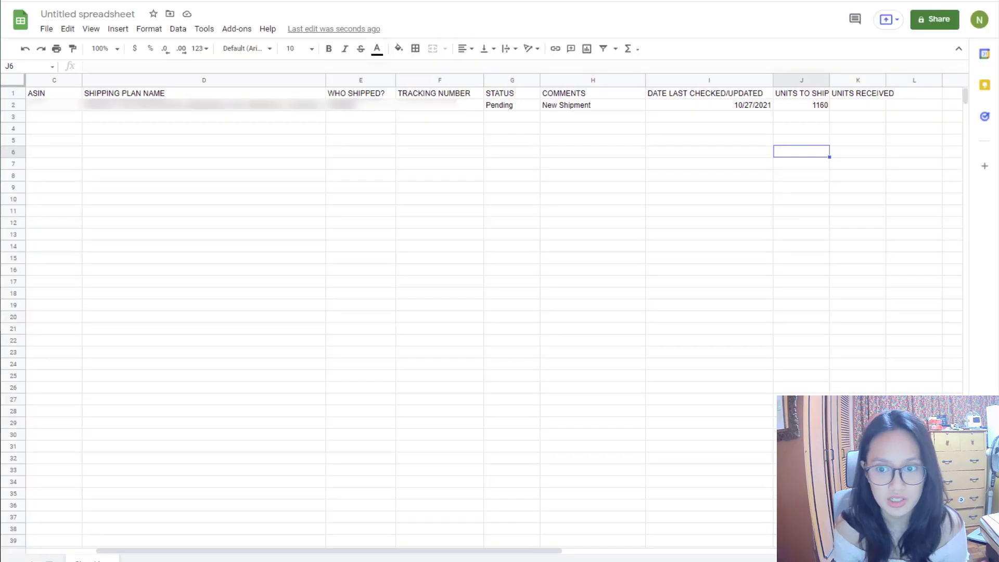
left_click(857, 106)
type("980")
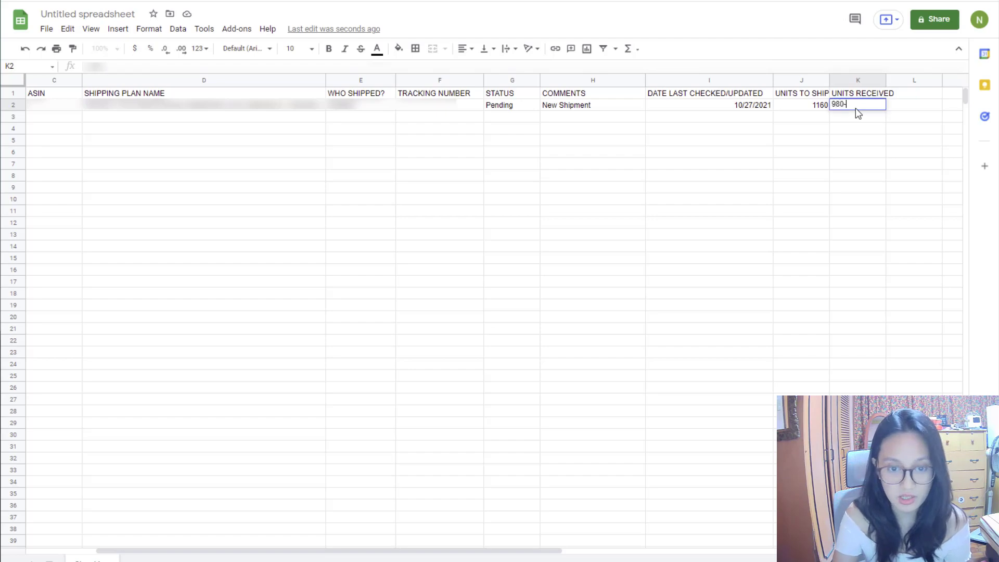
type("-")
key("BackSpace")
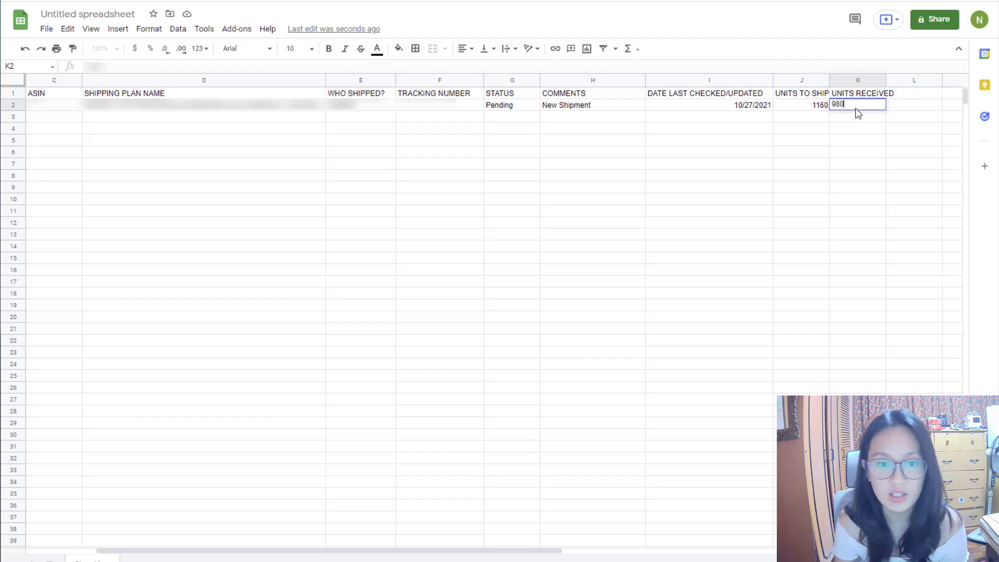
Change the status in cell G2 to Received-incomplete and widen column G to fit it
double_click(510, 107)
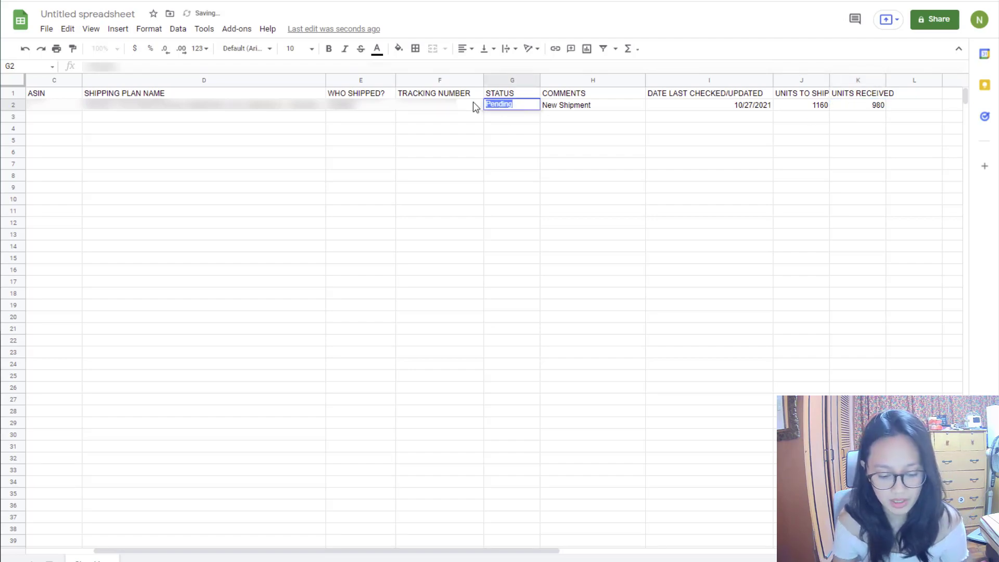
type("Received-")
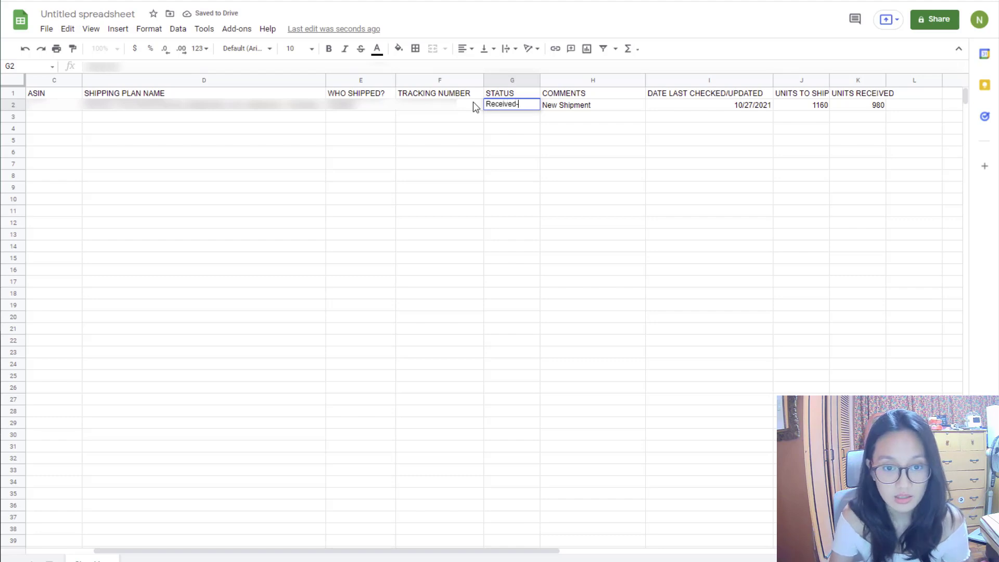
type("incomplet")
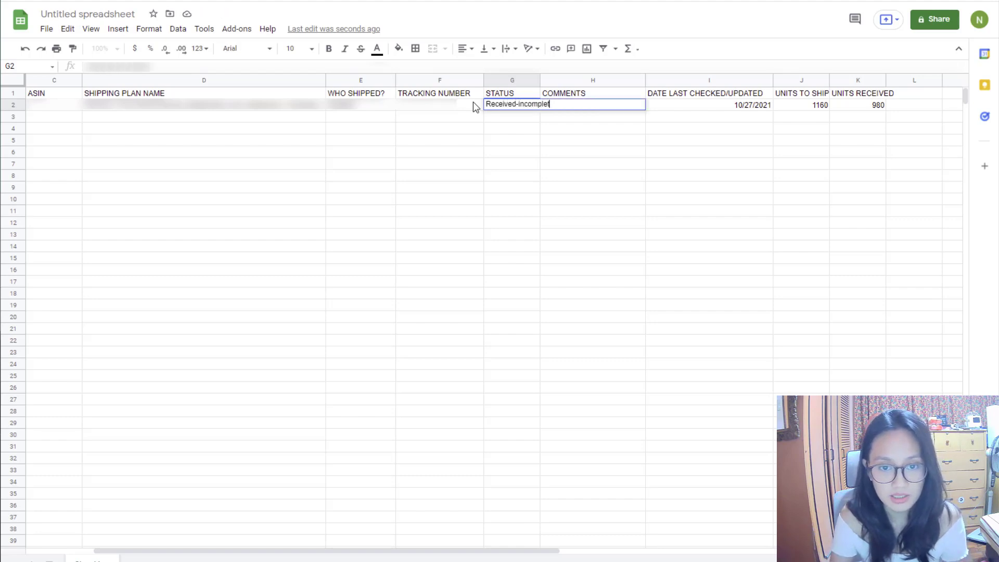
type("e")
key("Tab")
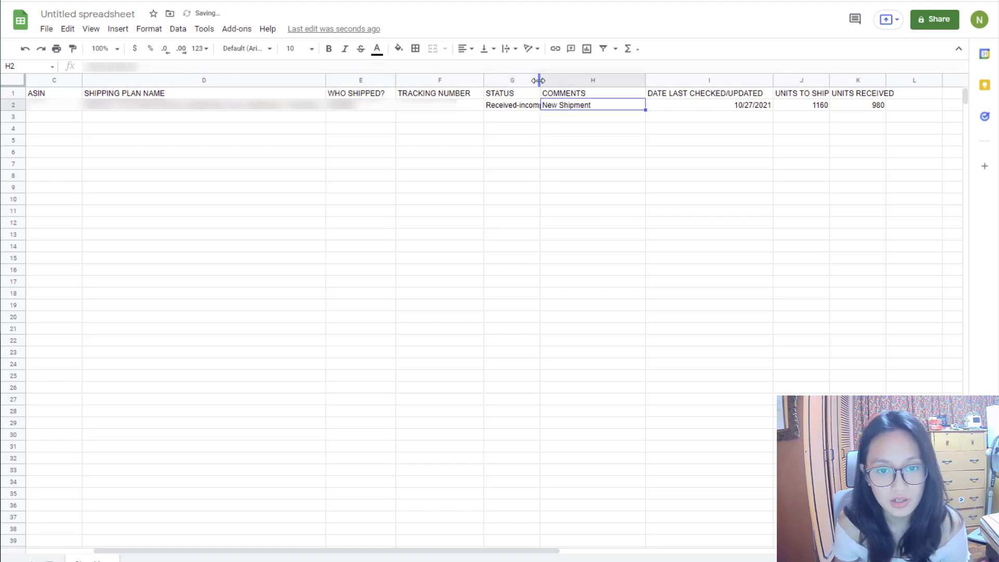
left_click_drag(538, 80, 580, 81)
Replace the comment in cell H2 with Delivered: receiving
double_click(632, 108)
left_click_drag(631, 108, 553, 98)
type("Rece")
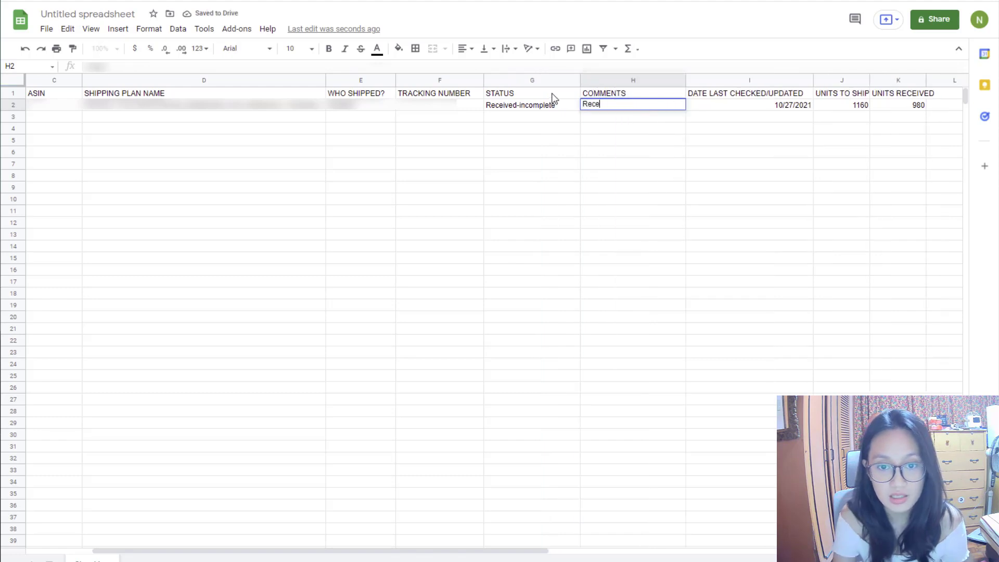
type("Deliv")
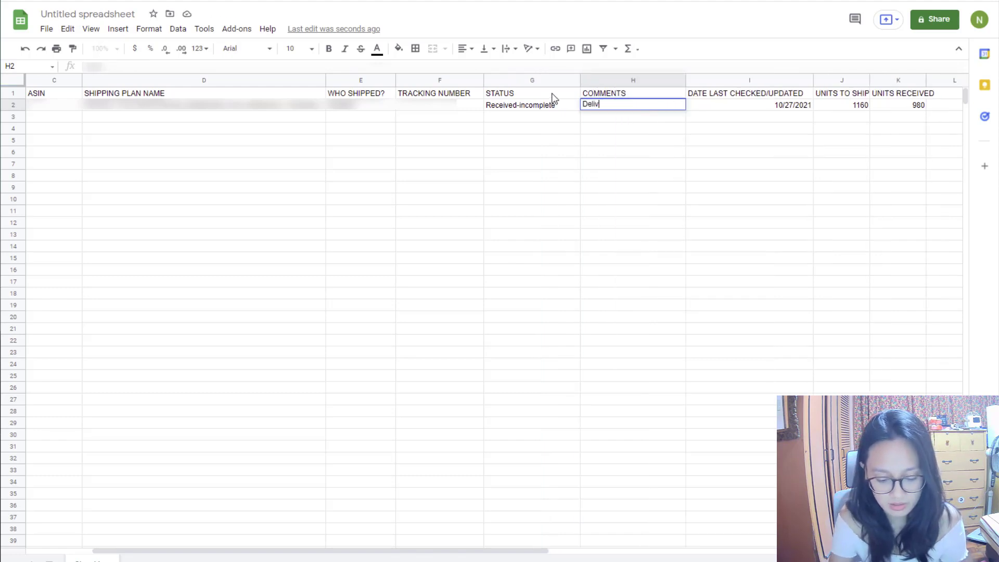
type("ered: rec")
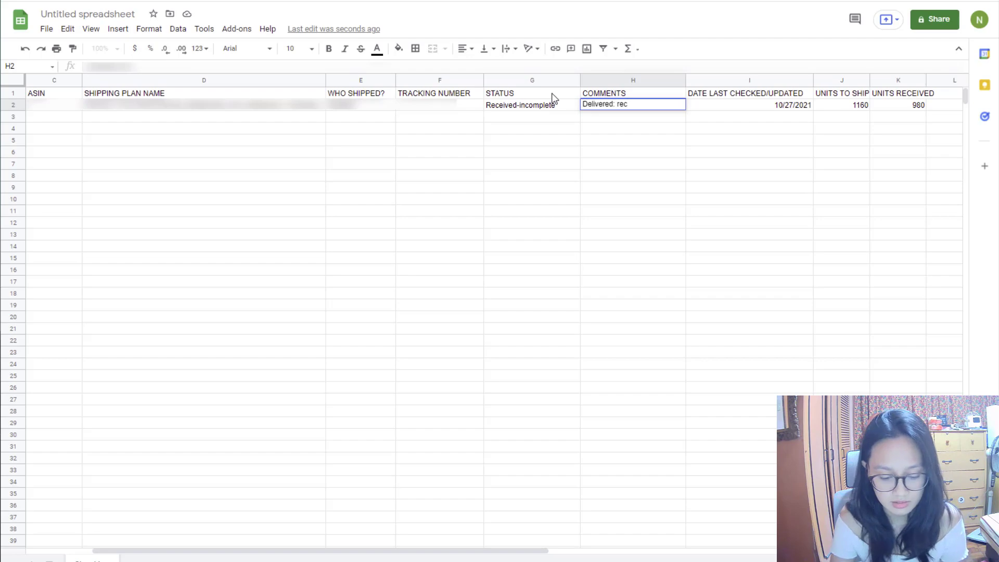
type("eiving")
left_click(650, 231)
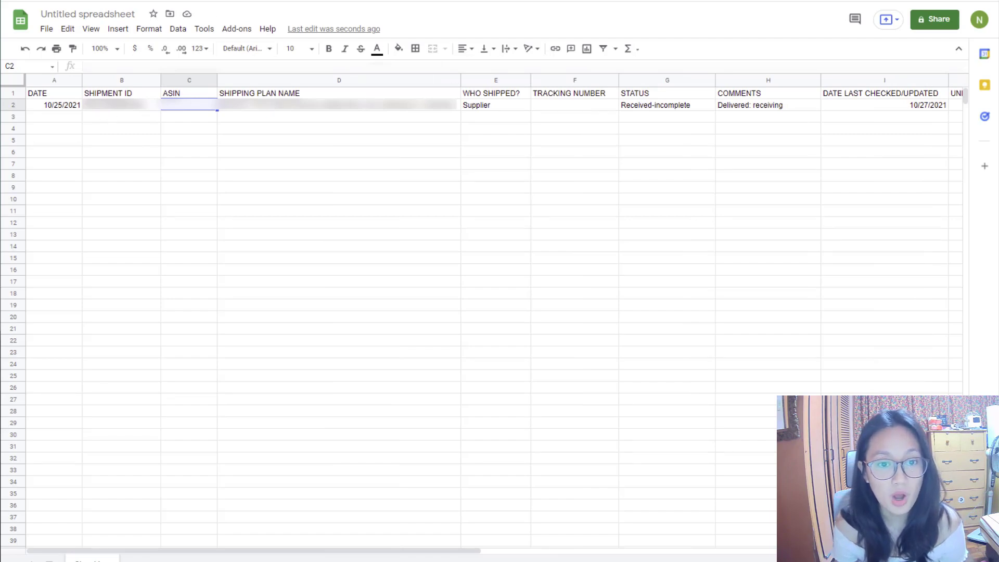
In Seller Central, open the newest shipment's contents list and examine the expected and located units per product
left_click(471, 1)
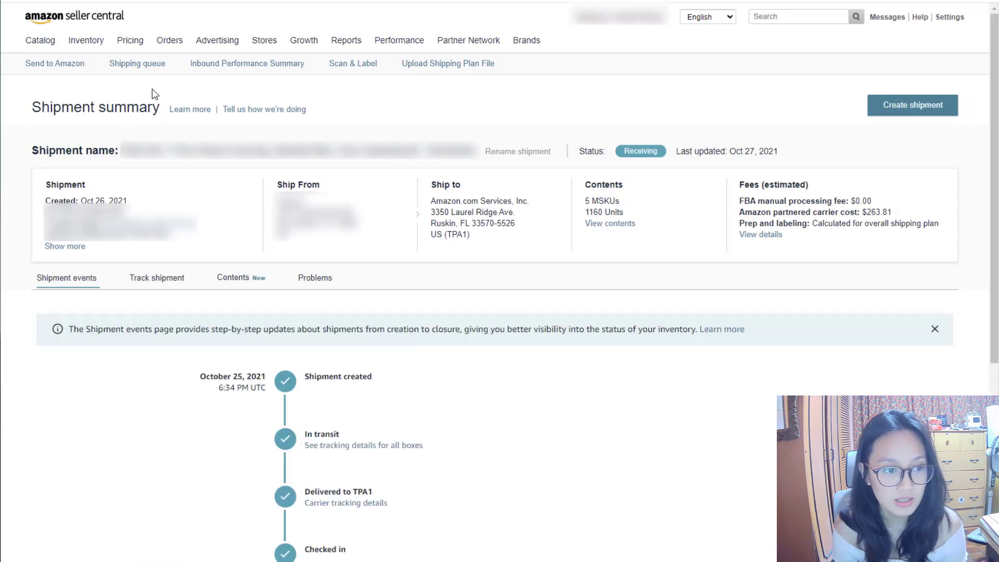
left_click(237, 278)
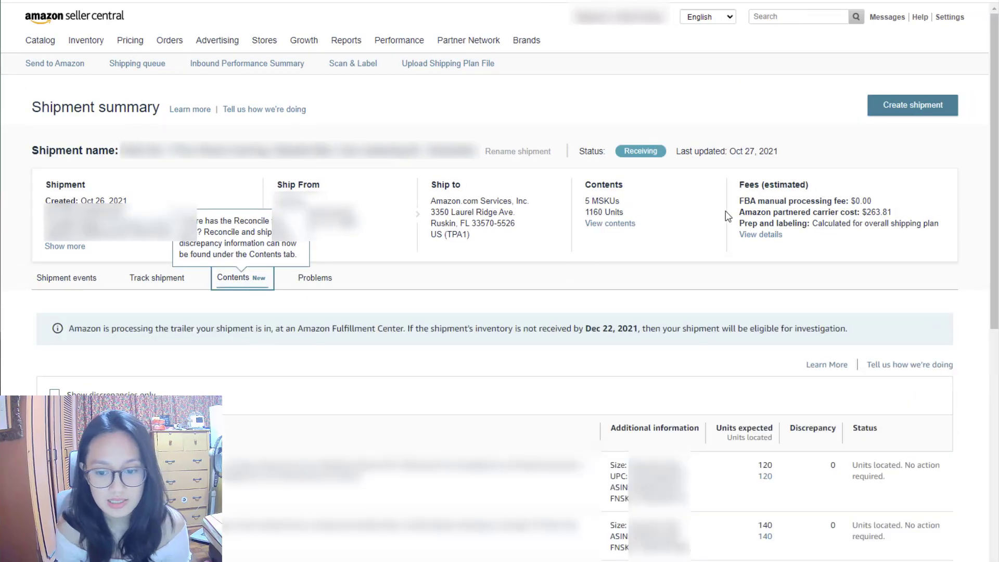
scroll(725, 211, "down", 3)
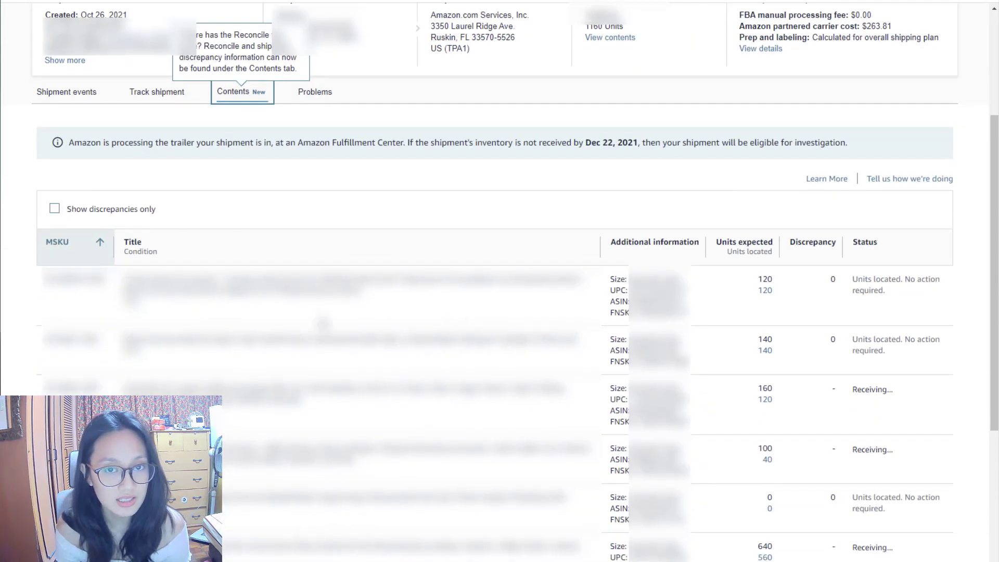
scroll(591, 320, "down", 2)
scroll(594, 318, "up", 5)
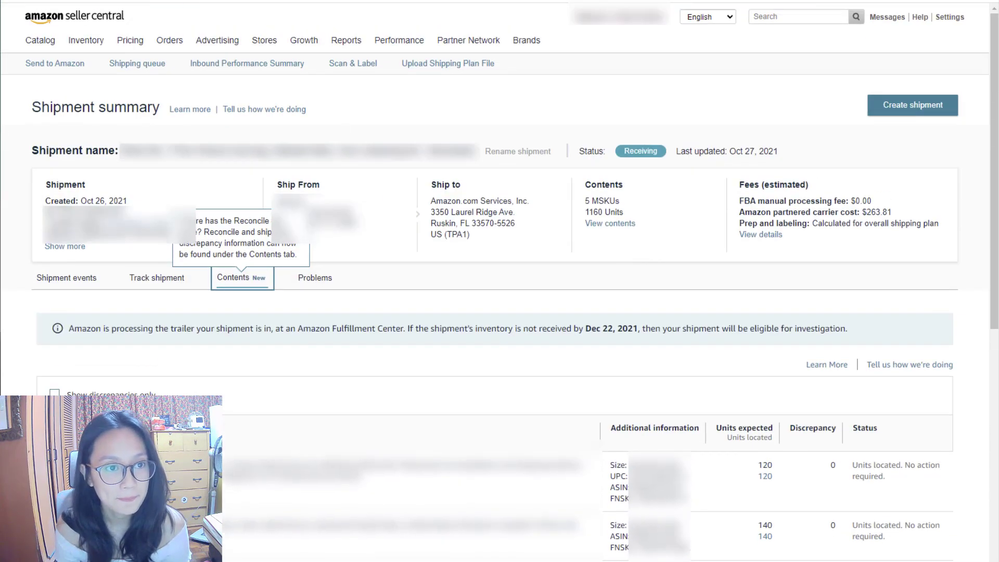
Back in the spreadsheet, link the shipment ID in cell B2 to the shipment's Seller Central page
left_click(297, 1)
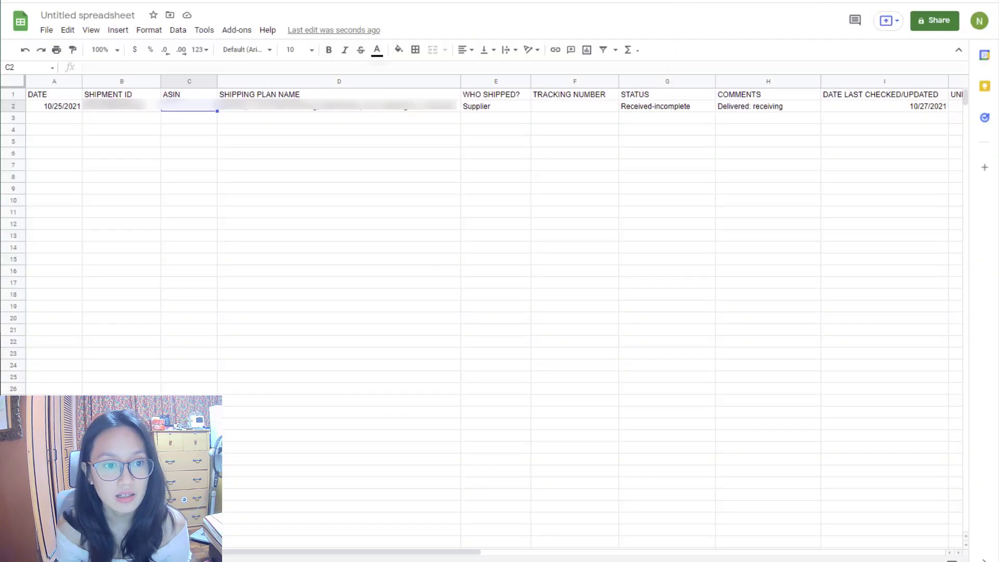
left_click(123, 109)
left_click(558, 54)
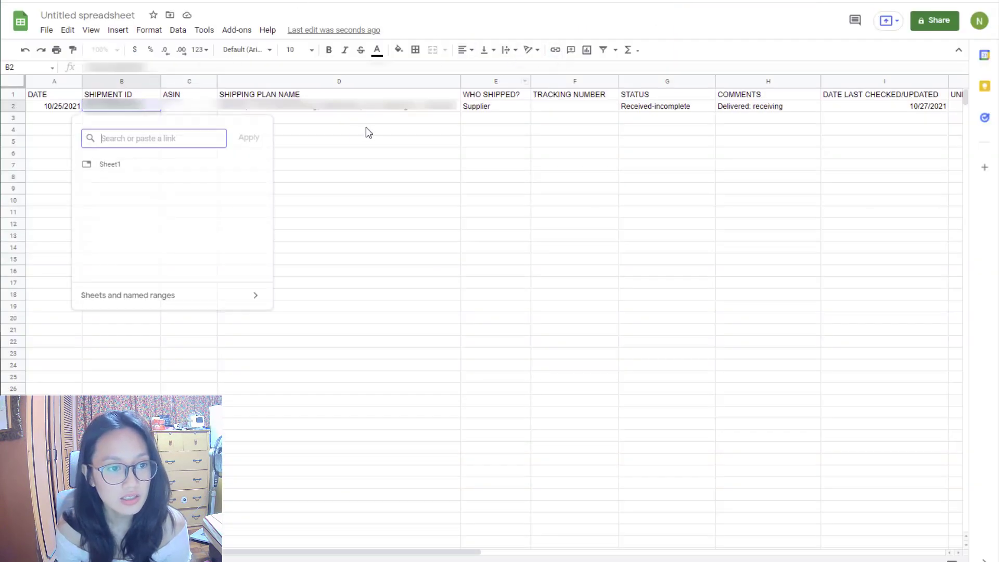
key("ctrl+v")
left_click(243, 147)
Link the shipping plan name in cell D2 to the same Seller Central shipment page
left_click(332, 109)
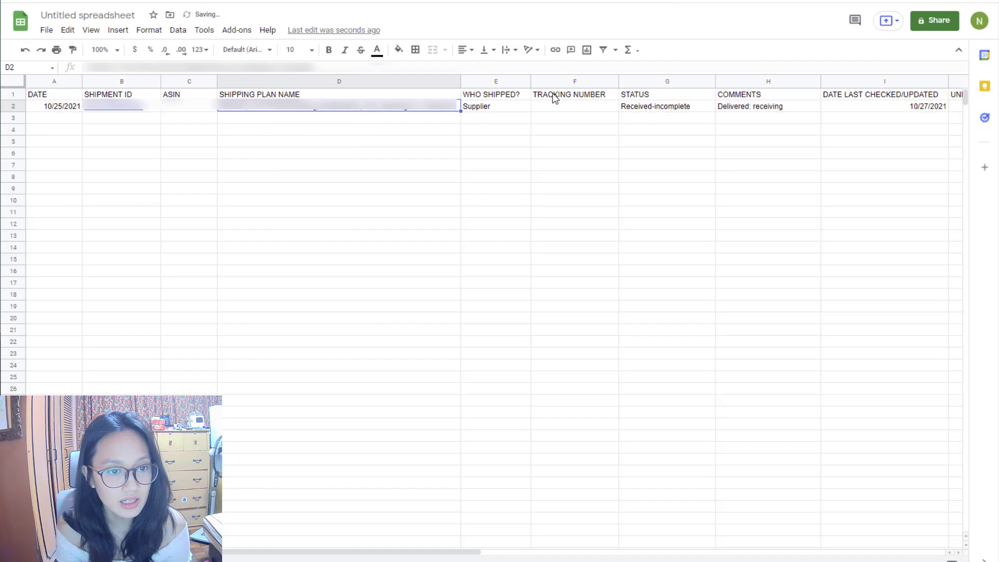
left_click(555, 50)
key("ctrl+v")
left_click(385, 138)
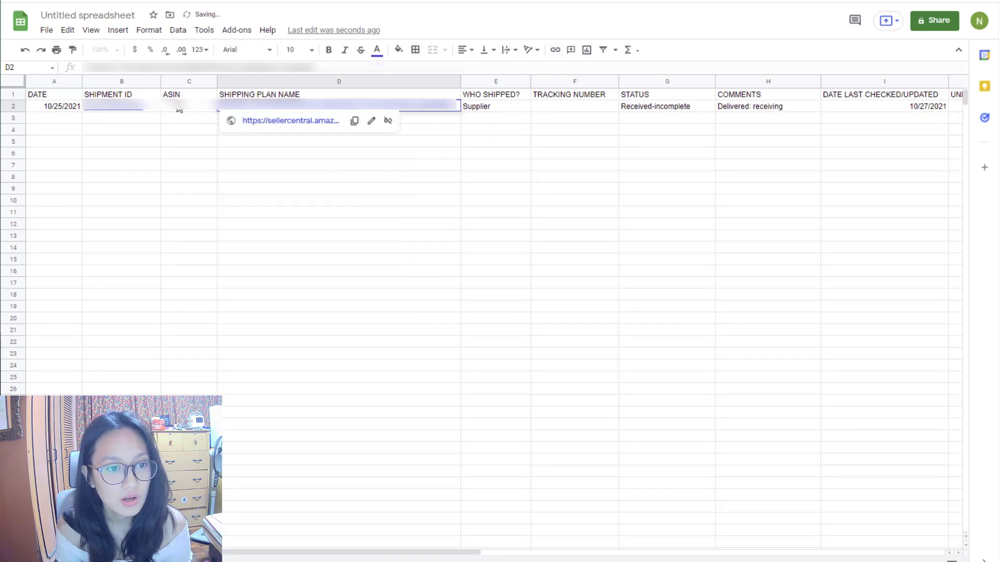
Copy the first product's ASIN from the shipment contents in Seller Central and paste it into cell C2 of the spreadsheet
left_click(298, 1)
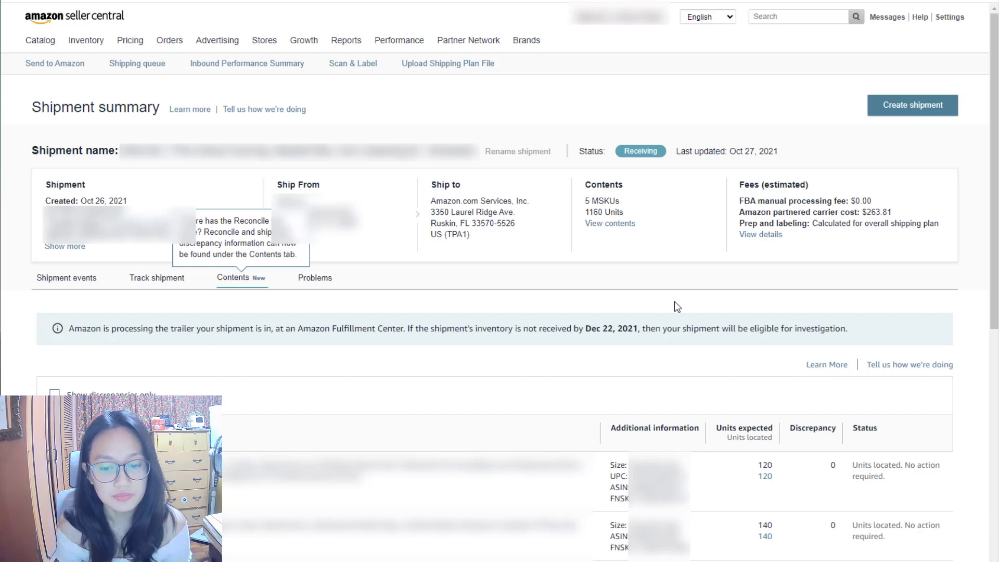
scroll(675, 306, "down", 2)
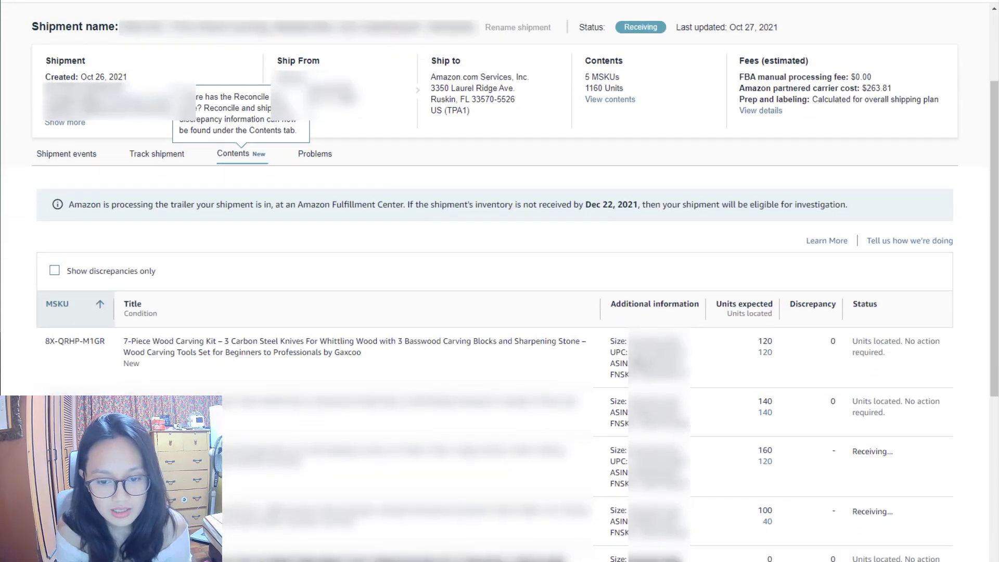
double_click(651, 363)
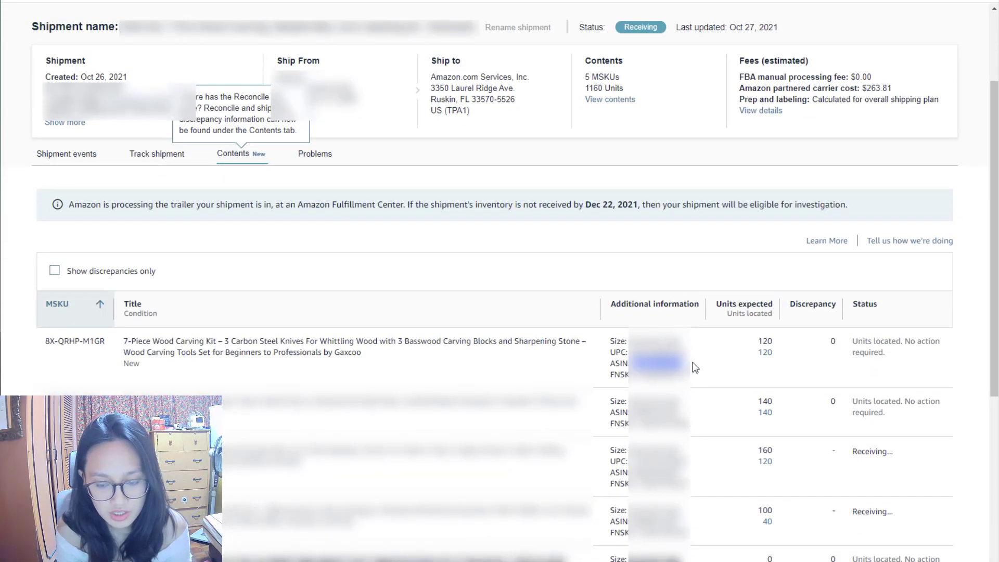
left_click(260, 1)
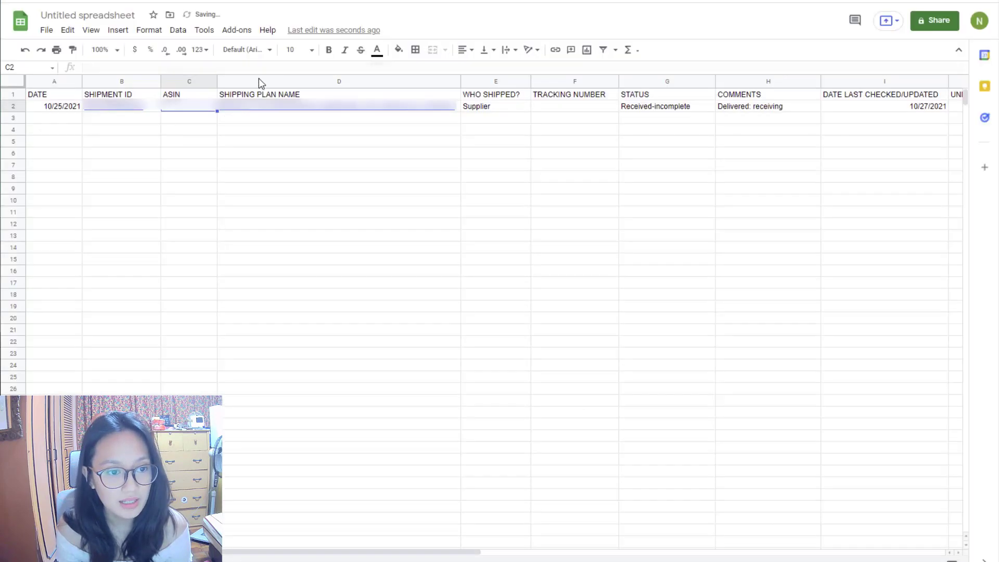
left_click(184, 66)
key("ctrl+v")
left_click(323, 193)
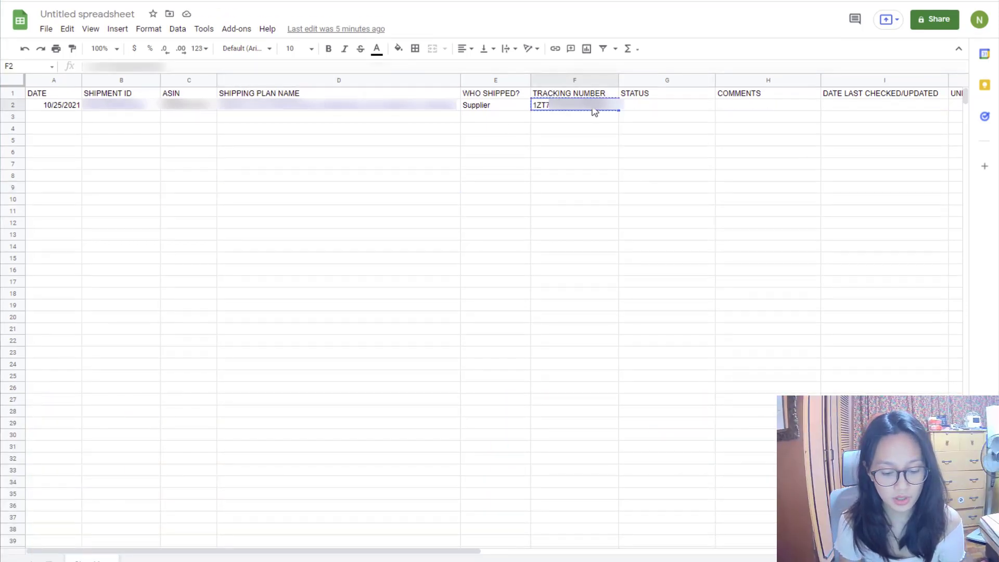
Search Google for the tracking number from cell F2 in a new tab and open the UPS tracking page
key("ctrl+t")
key("ctrl+v")
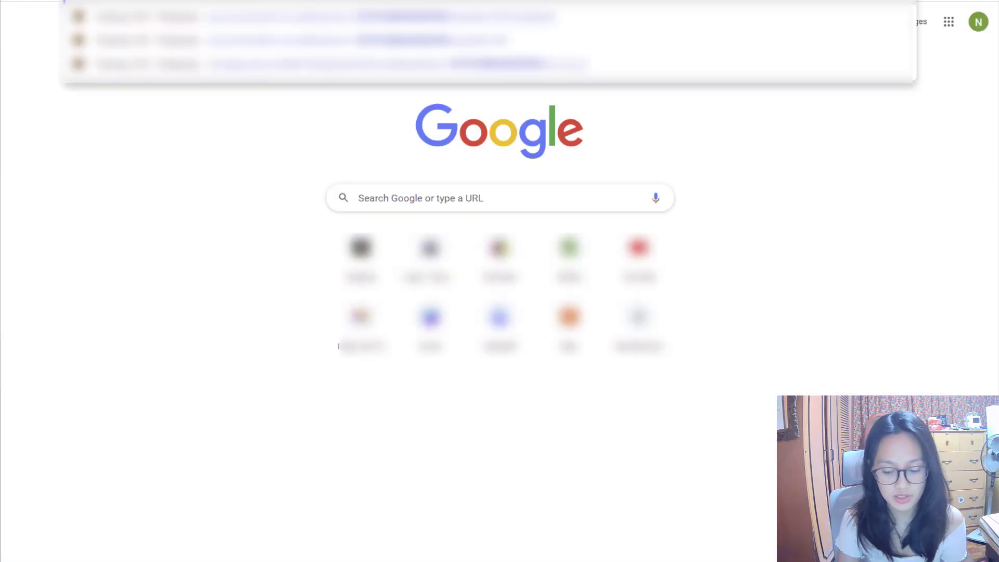
key("Return")
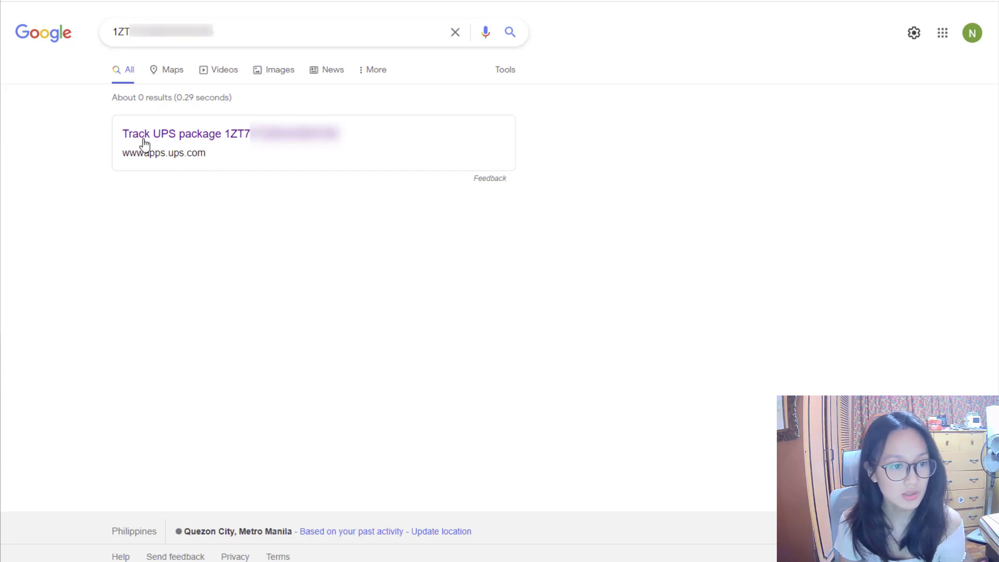
left_click(181, 141)
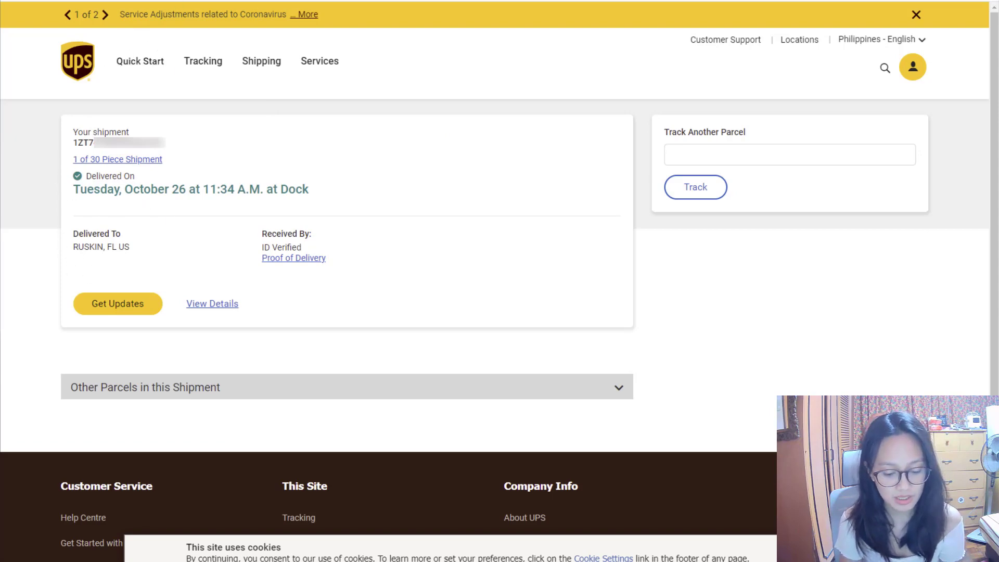
Back in the spreadsheet, link the tracking number in cell F2 to its UPS tracking page
key("ctrl+Tab")
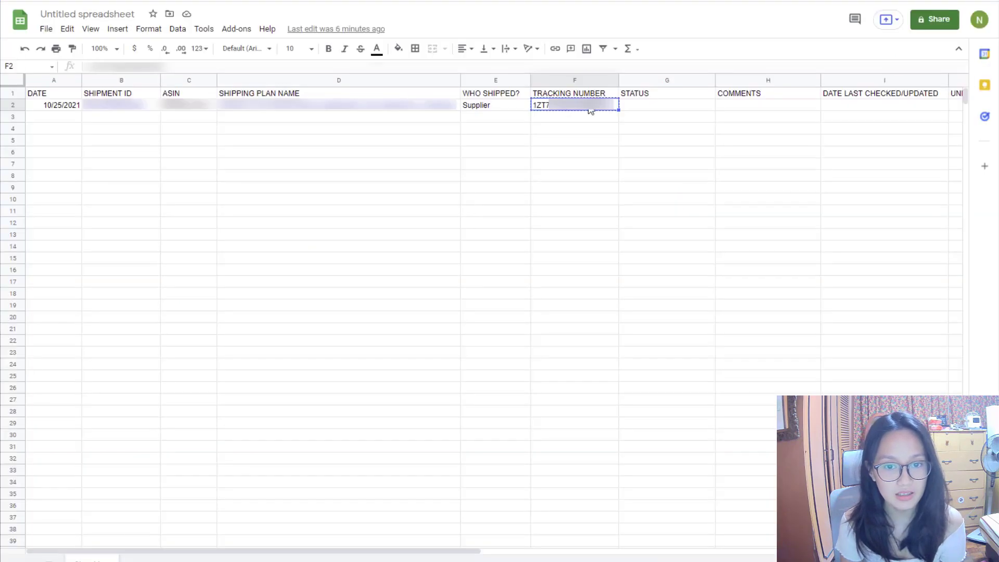
left_click(555, 50)
key("ctrl+v")
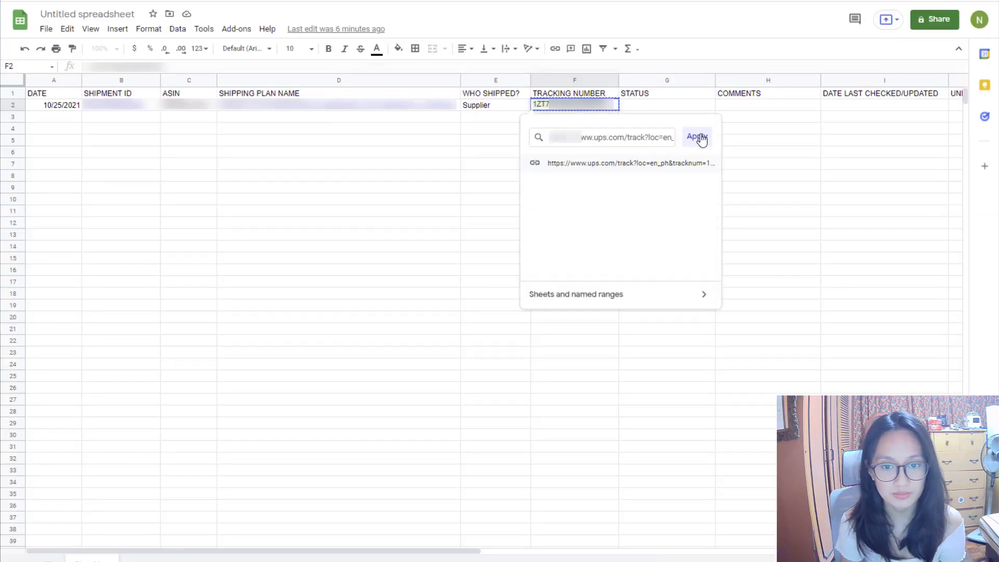
left_click(697, 137)
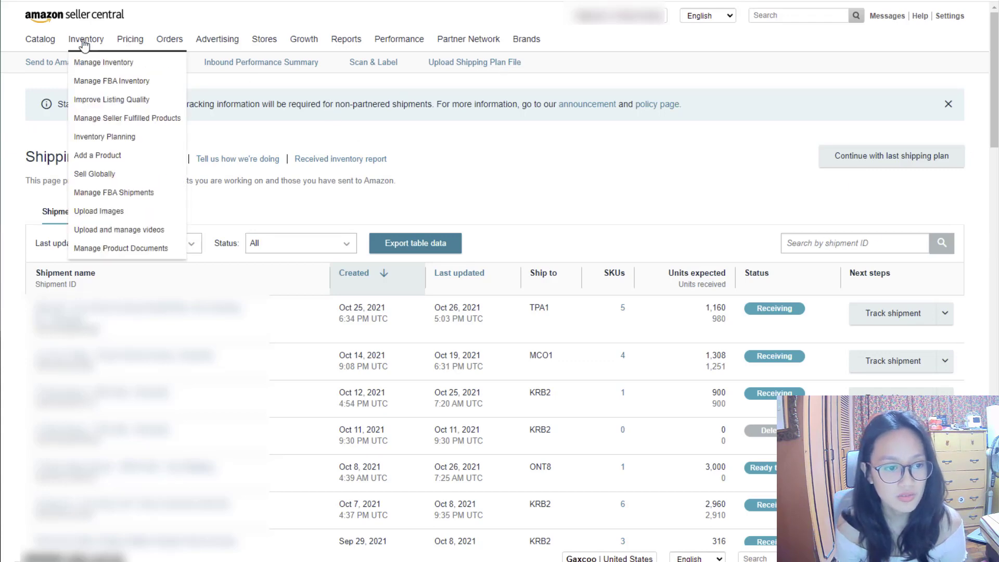
Search the Seller Central Shipping Queue for the shipment by its copied shipment ID
left_click(814, 245)
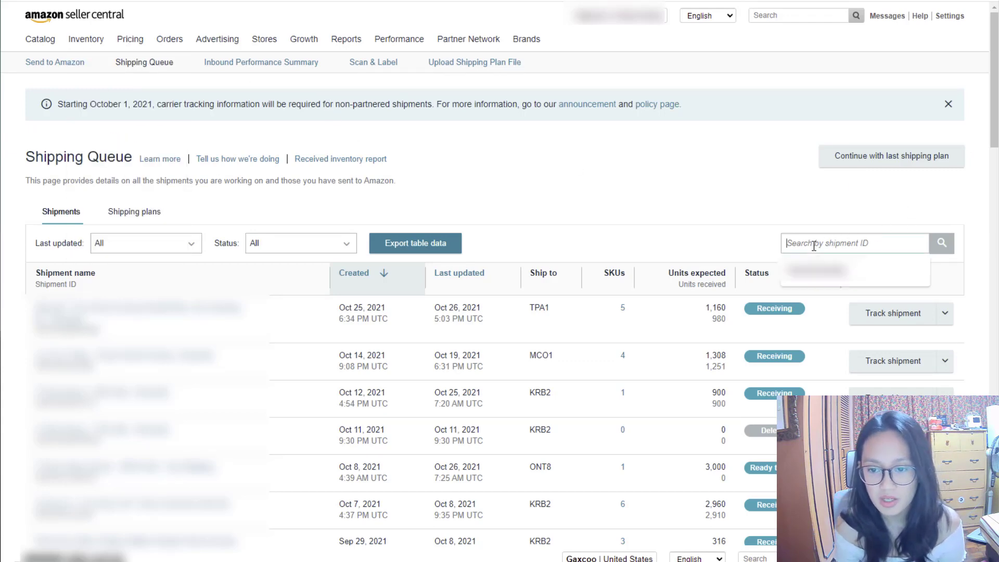
key("ctrl+v")
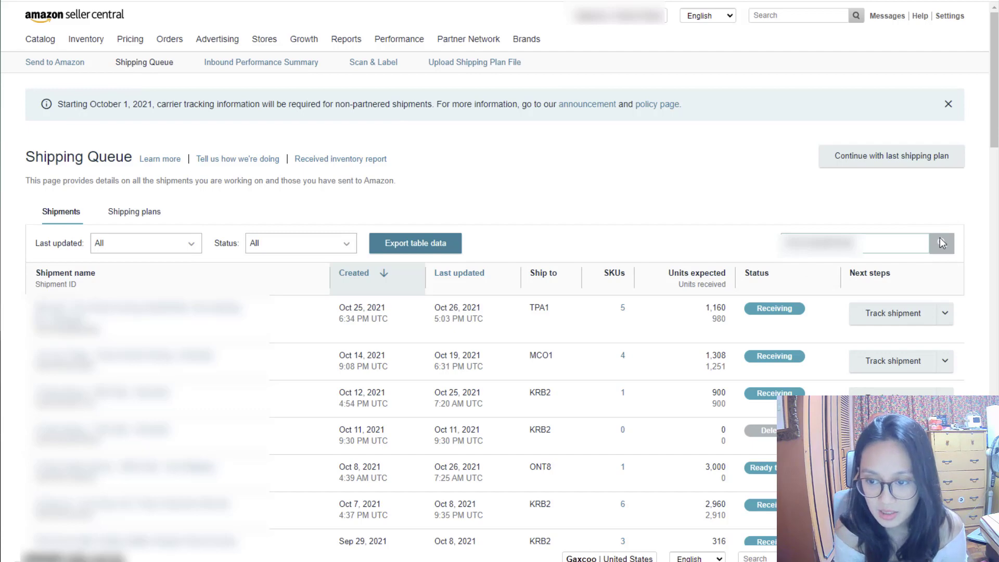
left_click(940, 242)
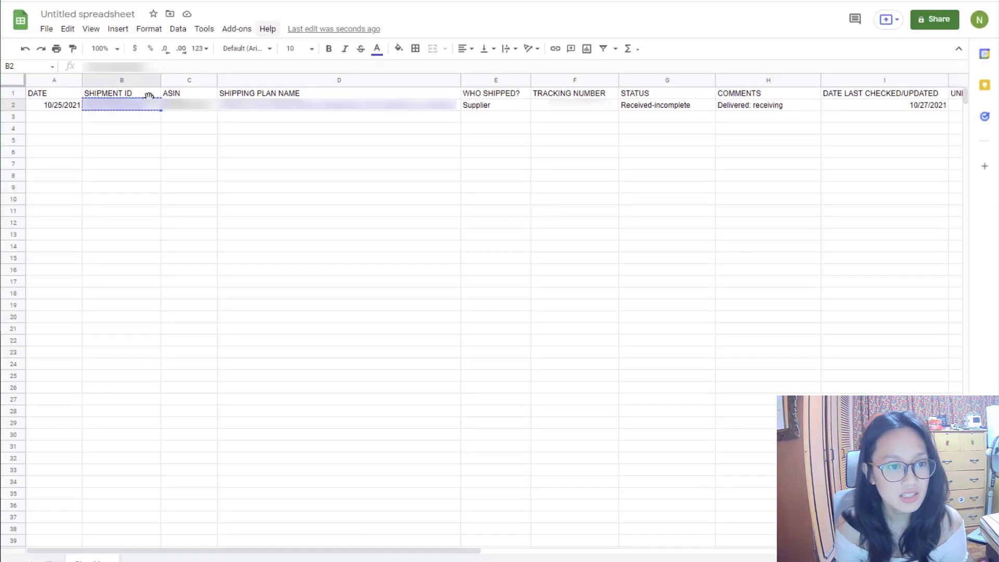
Review the shipment ID link, status, comments, last-checked date and unit counts in row 2 of the spreadsheet
left_click(131, 107)
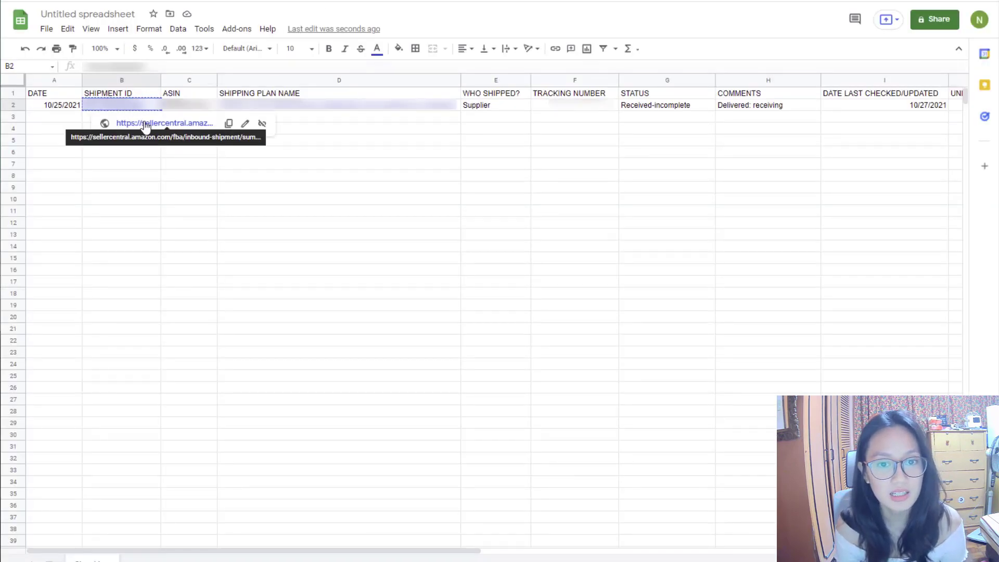
left_click(664, 104)
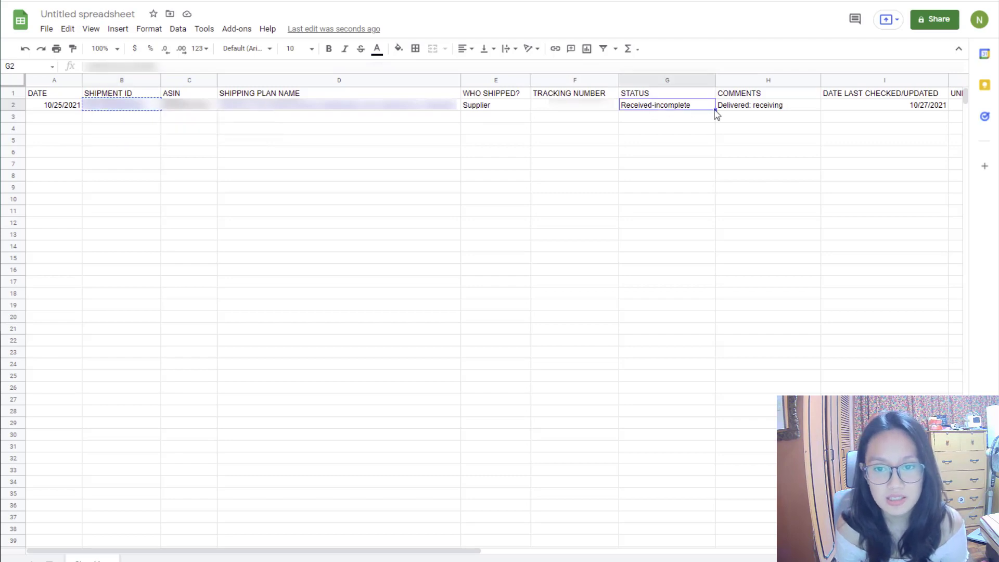
left_click(780, 107)
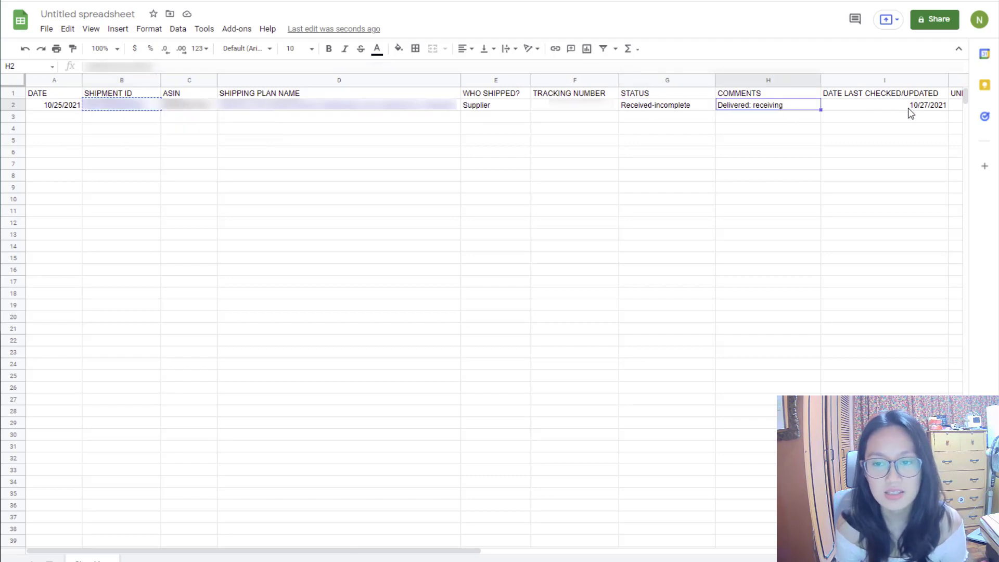
left_click(891, 105)
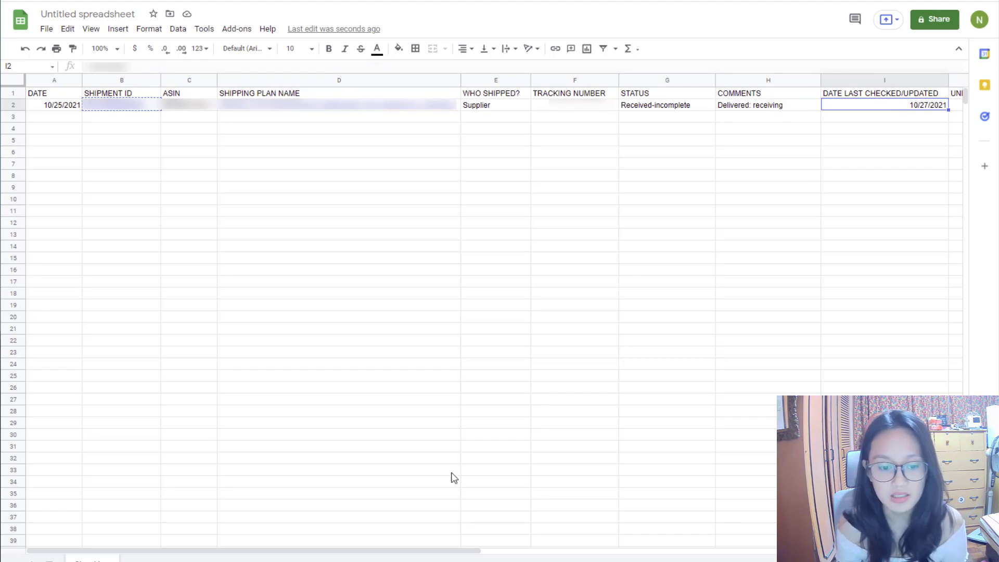
left_click_drag(446, 551, 544, 550)
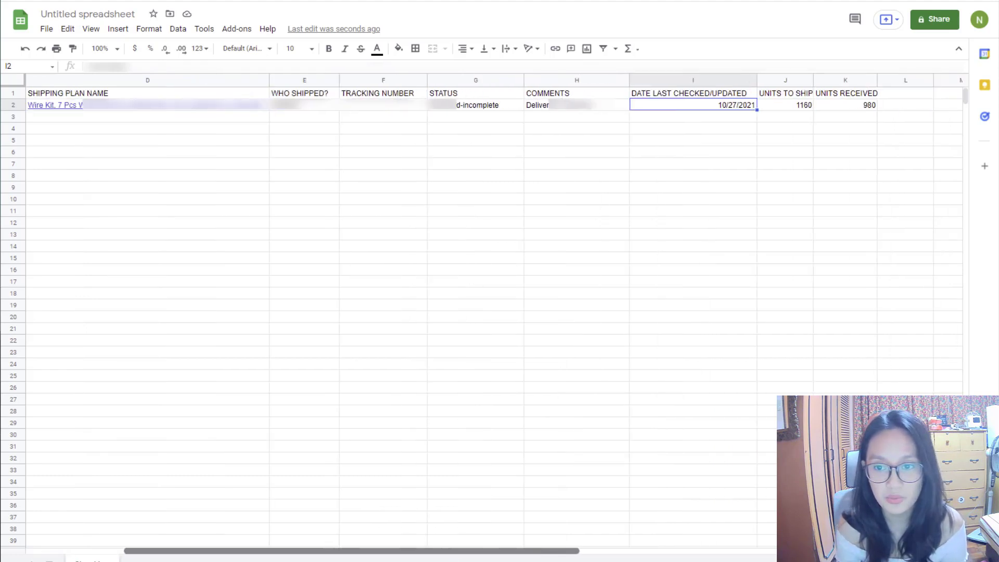
left_click(713, 129)
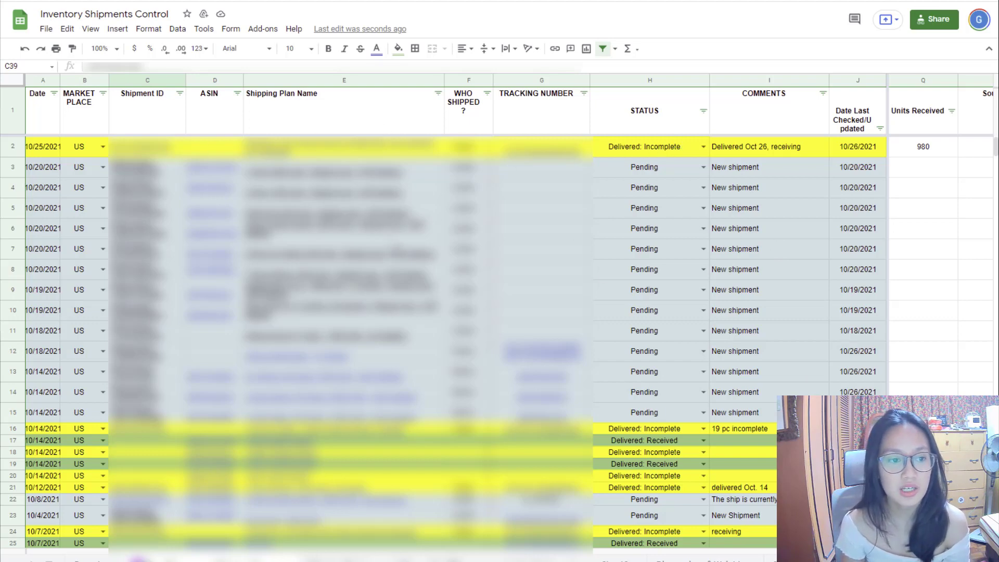
From the Inventory Shipments Control sheet, open the incomplete 9/8/2021 shipment's link in row 45 and examine its contents for unit discrepancies
scroll(99, 391, "down", 8)
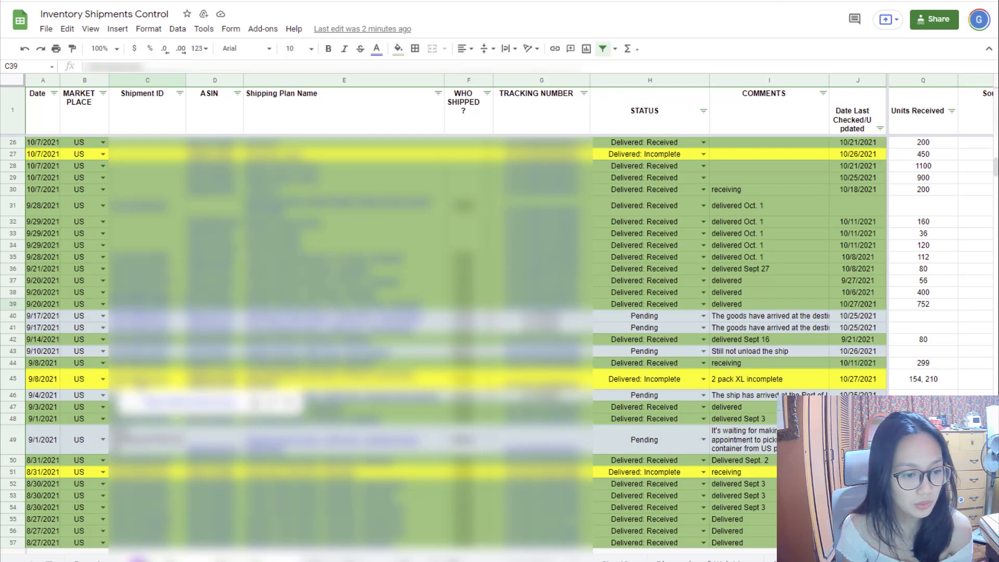
left_click(141, 382)
left_click(171, 400)
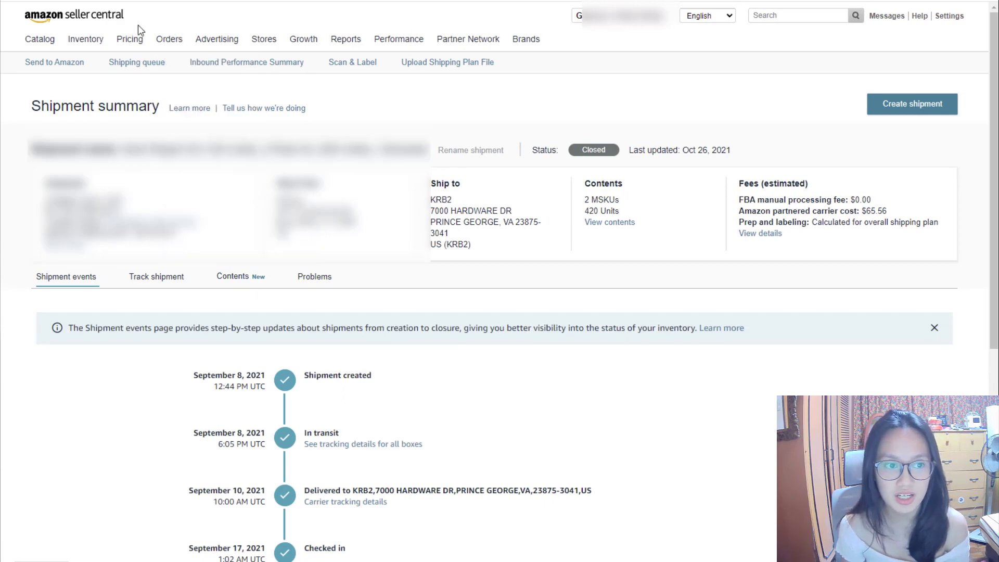
left_click(239, 279)
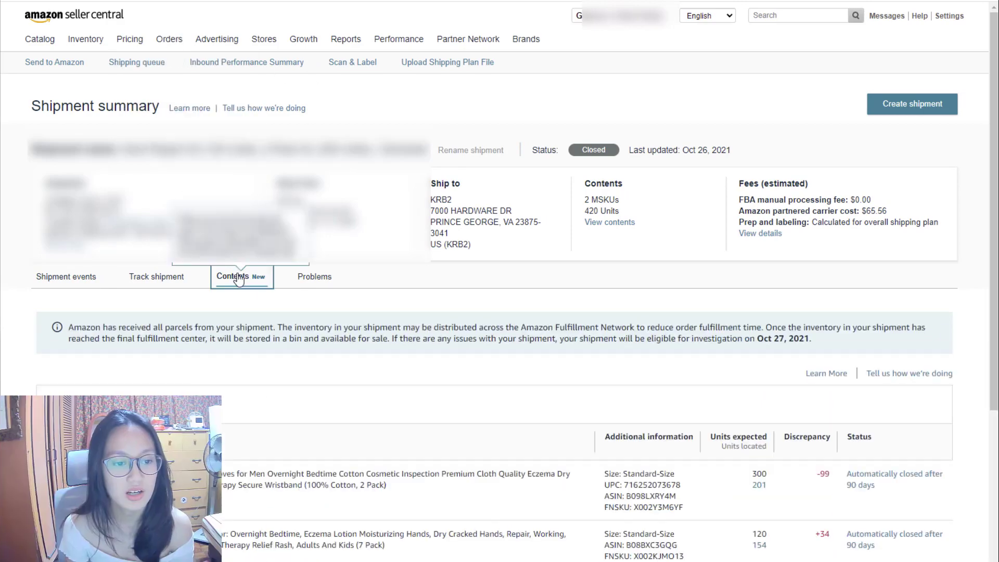
scroll(773, 282, "down", 2)
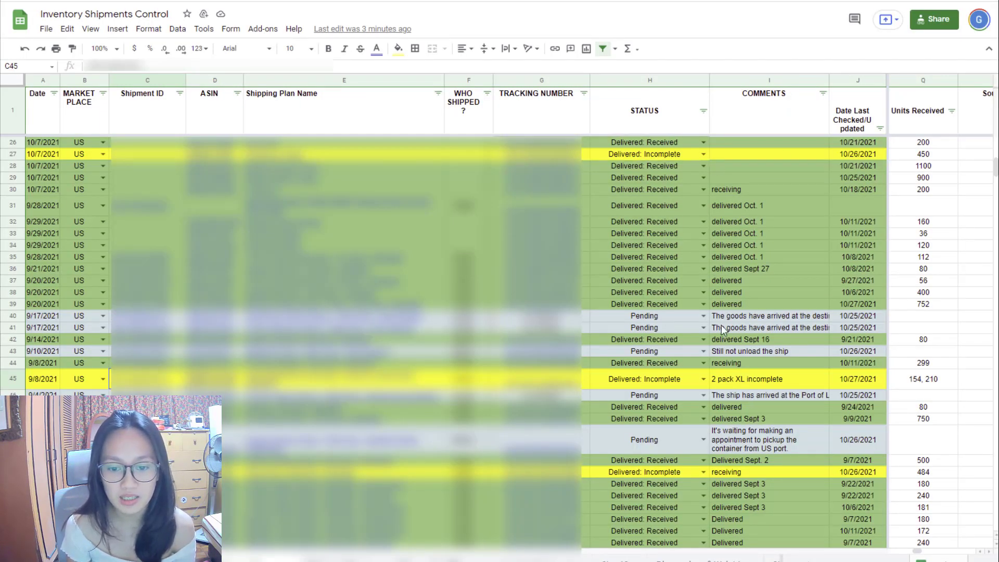
In the Inventory Shipments Control sheet, open the tracking link of the pending 9/1/2021 shipment in row 49
scroll(720, 320, "down", 1)
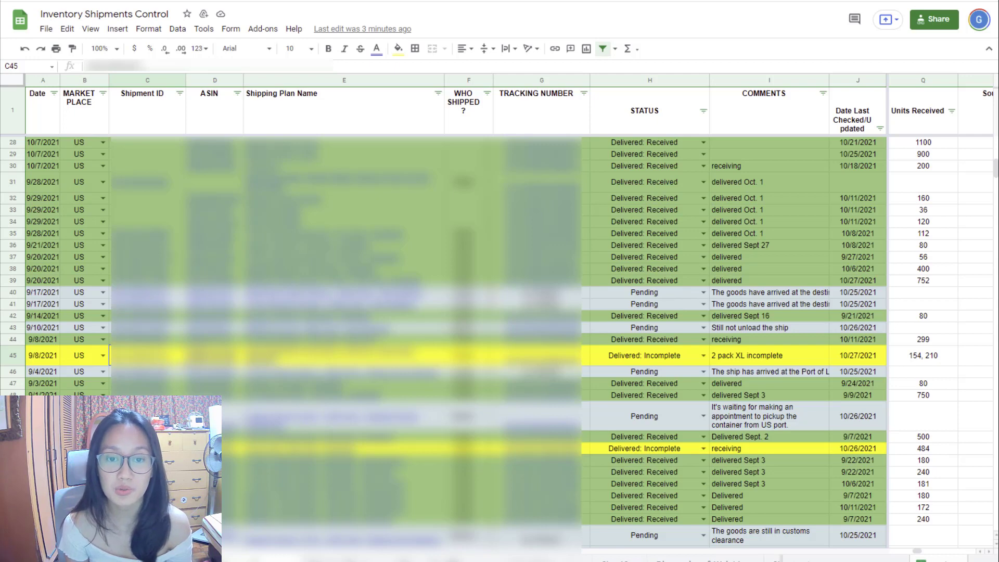
mouse_move(541, 417)
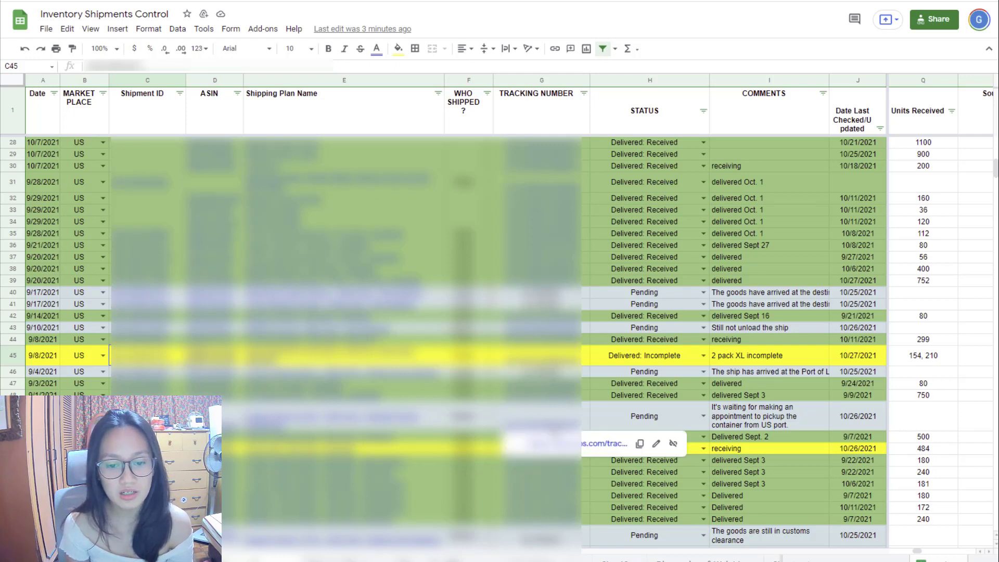
left_click(556, 445)
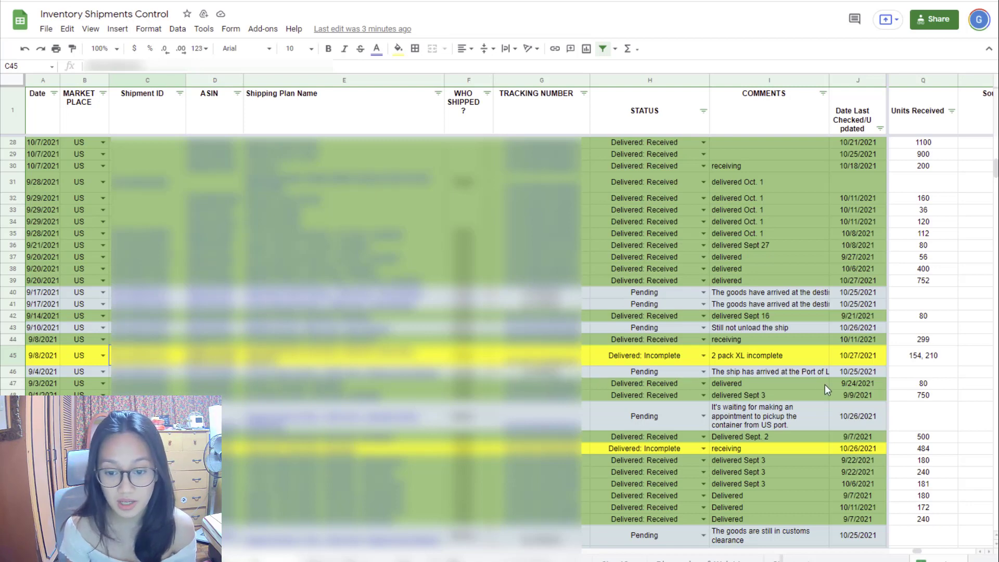
Update the last-checked date of the pending 9/1/2021 shipment in row 49 to 10/27/2021
double_click(864, 419)
left_click(860, 520)
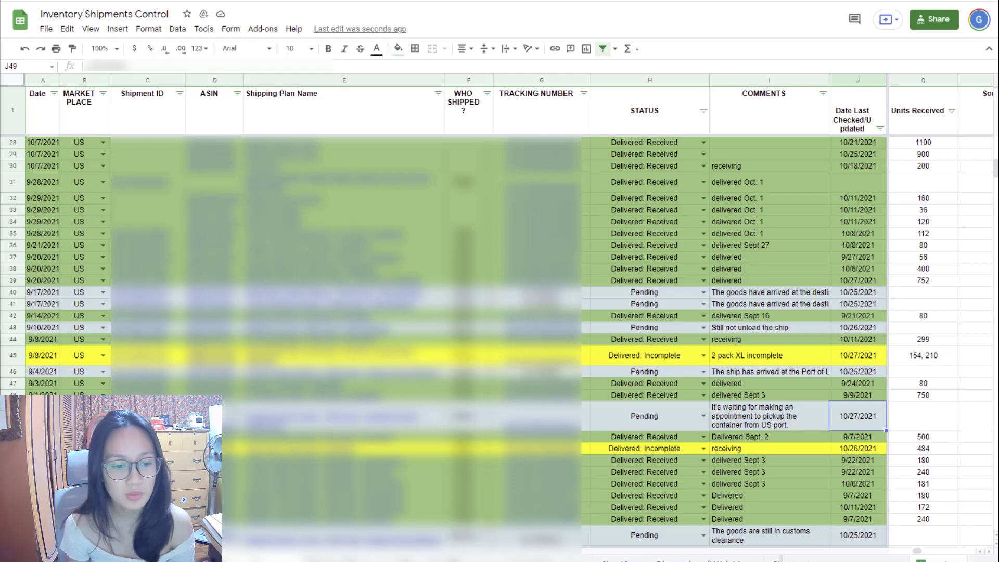
mouse_move(541, 420)
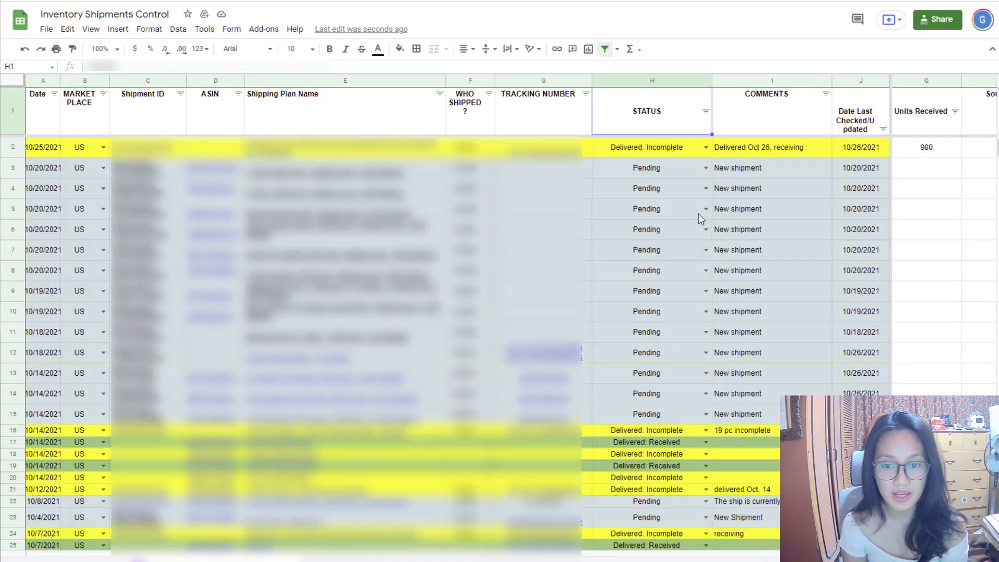
Review the available status options for the 10/25/2021 shipment in row 2, keeping Delivered: Incomplete
left_click(706, 151)
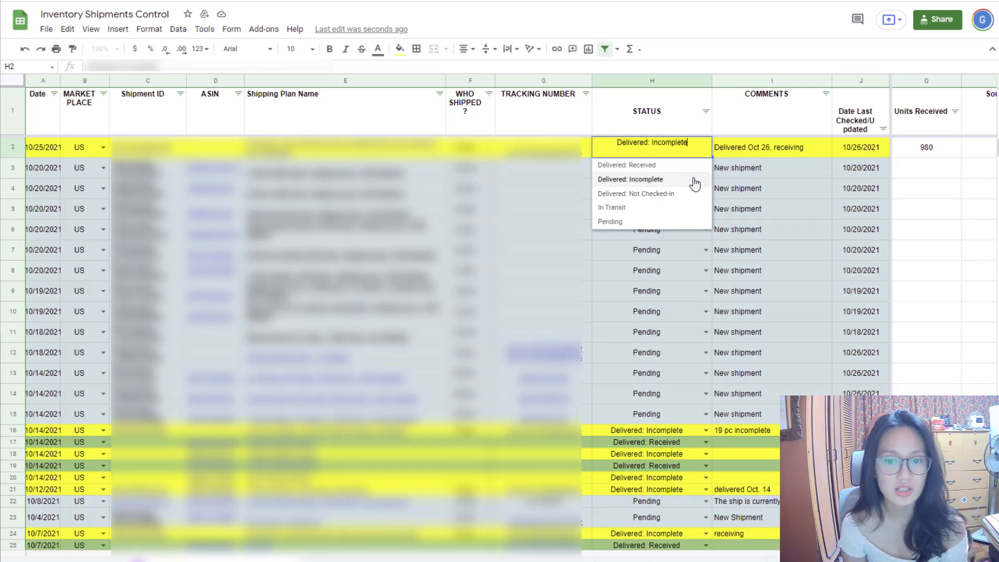
left_click(694, 182)
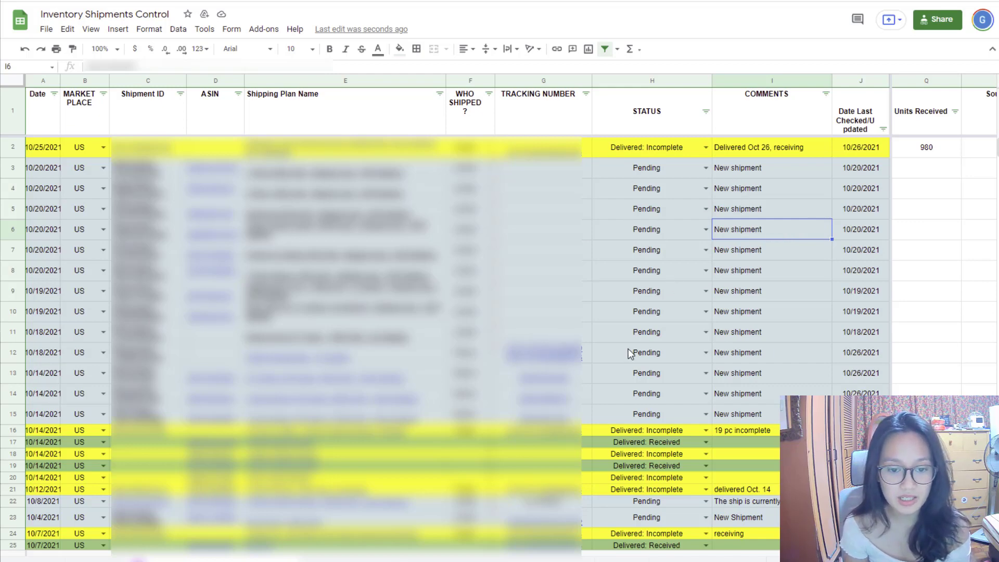
scroll(628, 349, "down", 1)
mouse_move(571, 318)
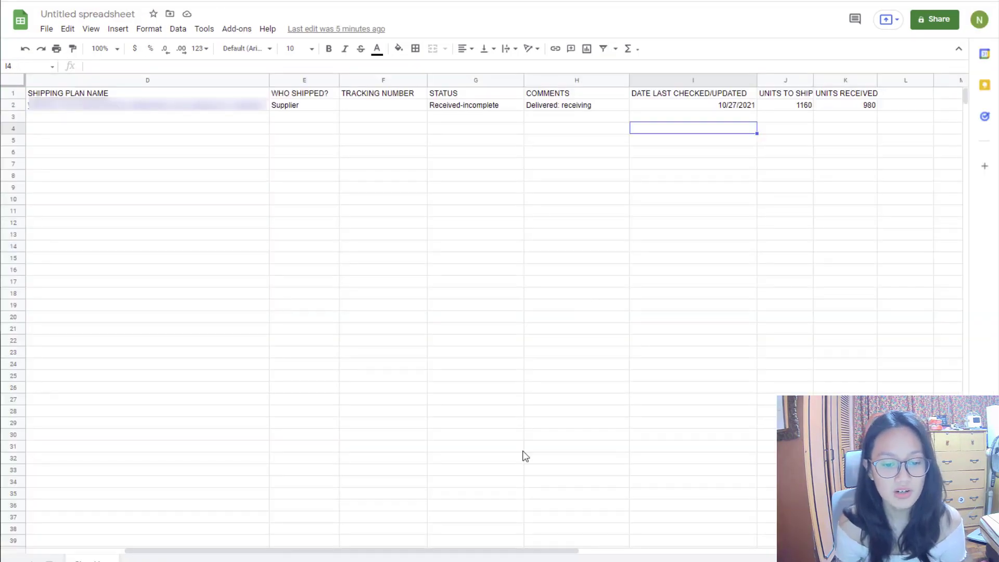
left_click_drag(473, 550, 307, 551)
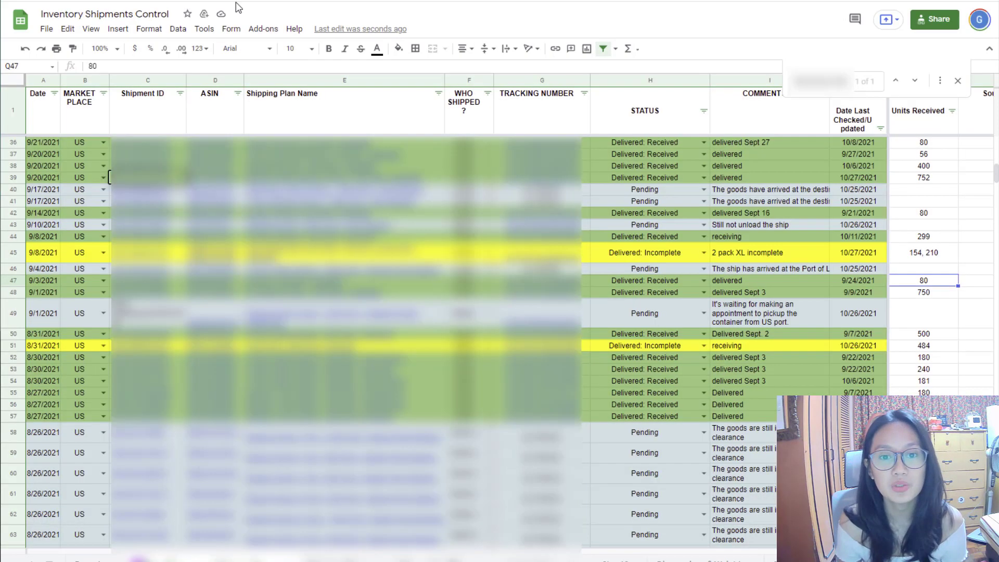
scroll(620, 306, "up", 2)
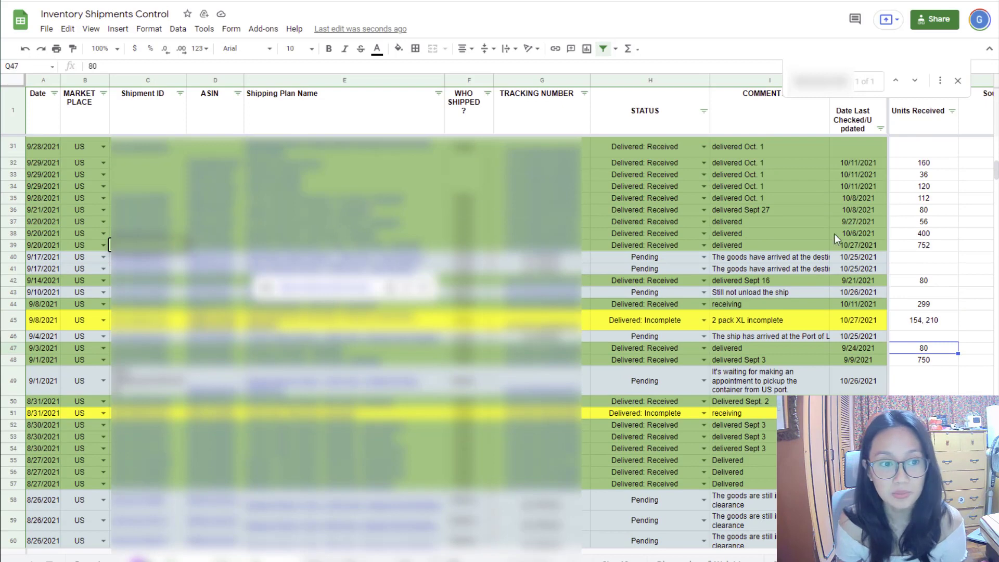